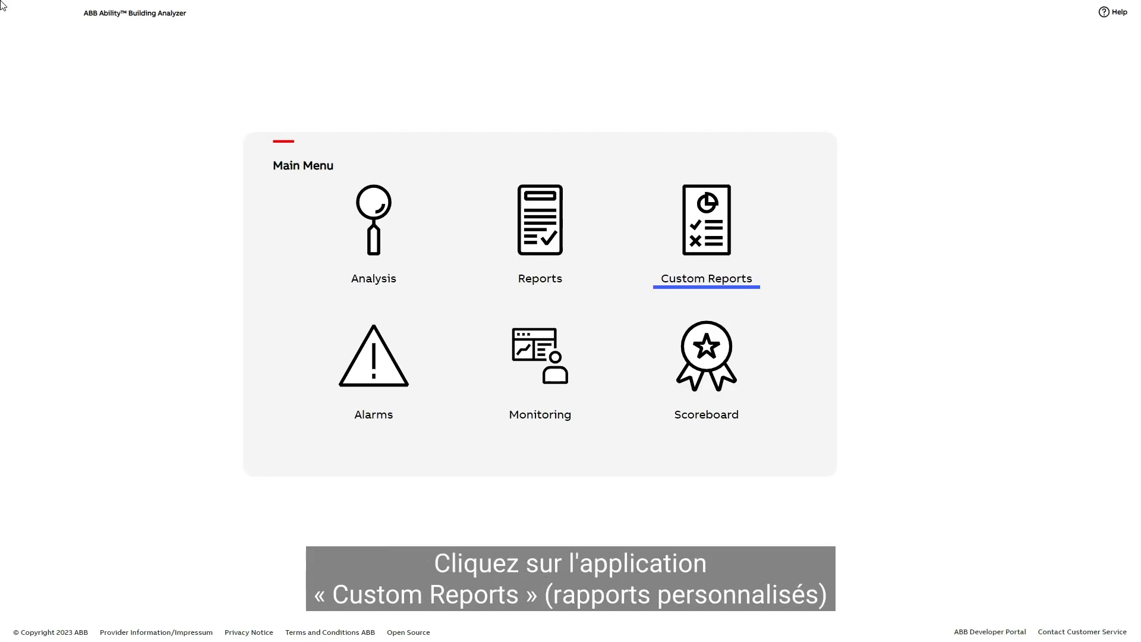
# Open the CSV Reports list in Custom Reports and start a new report
pyautogui.click(703, 229)
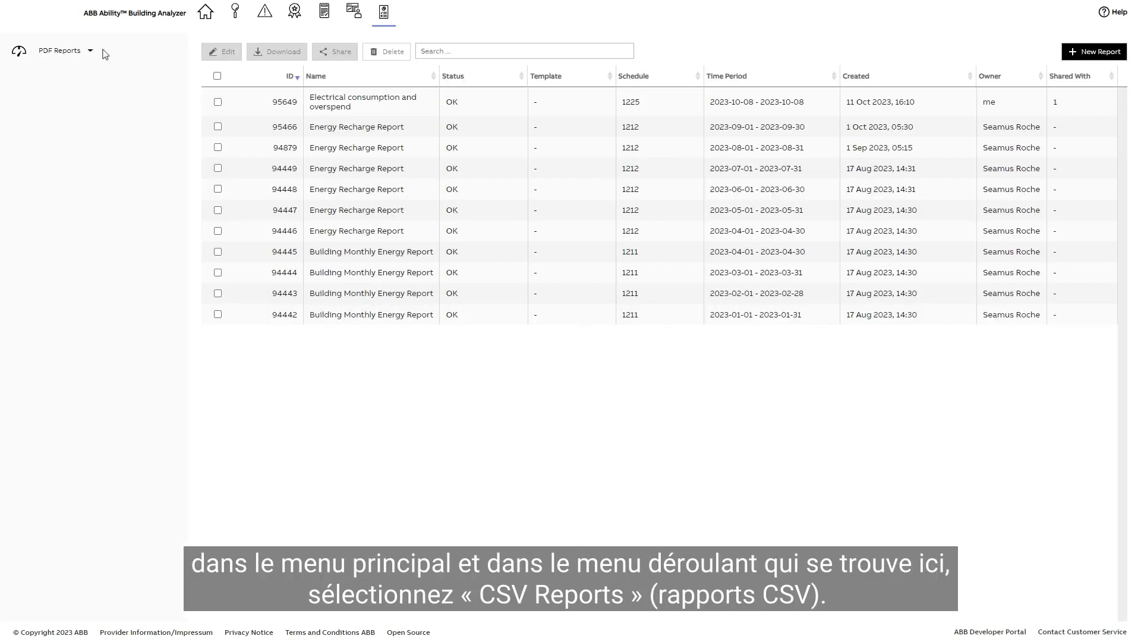
pyautogui.click(90, 52)
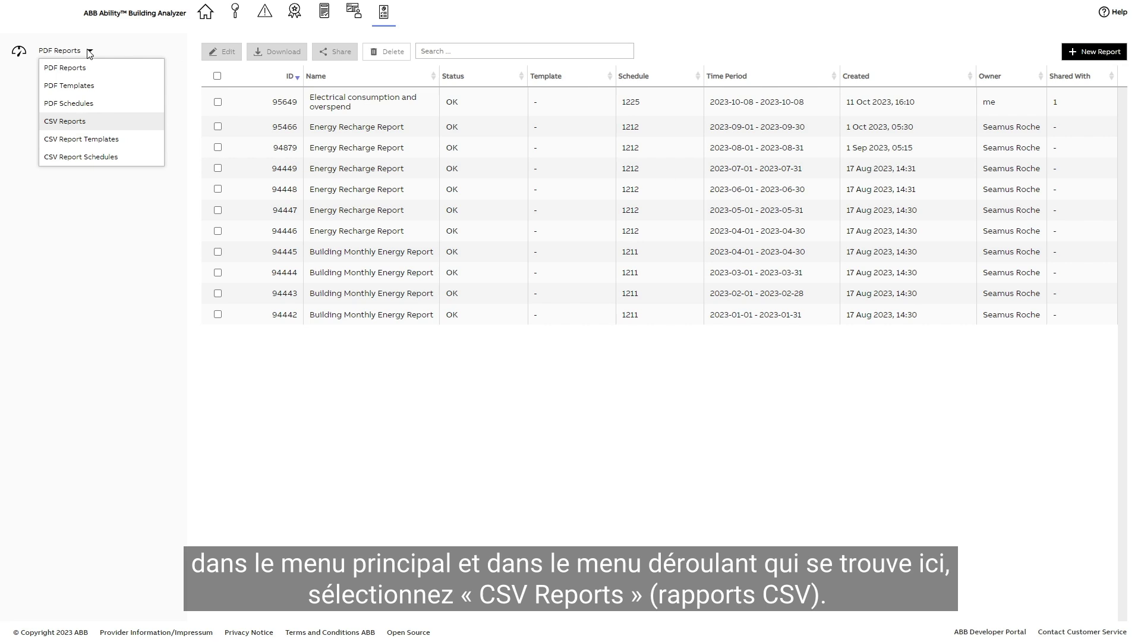
pyautogui.click(66, 121)
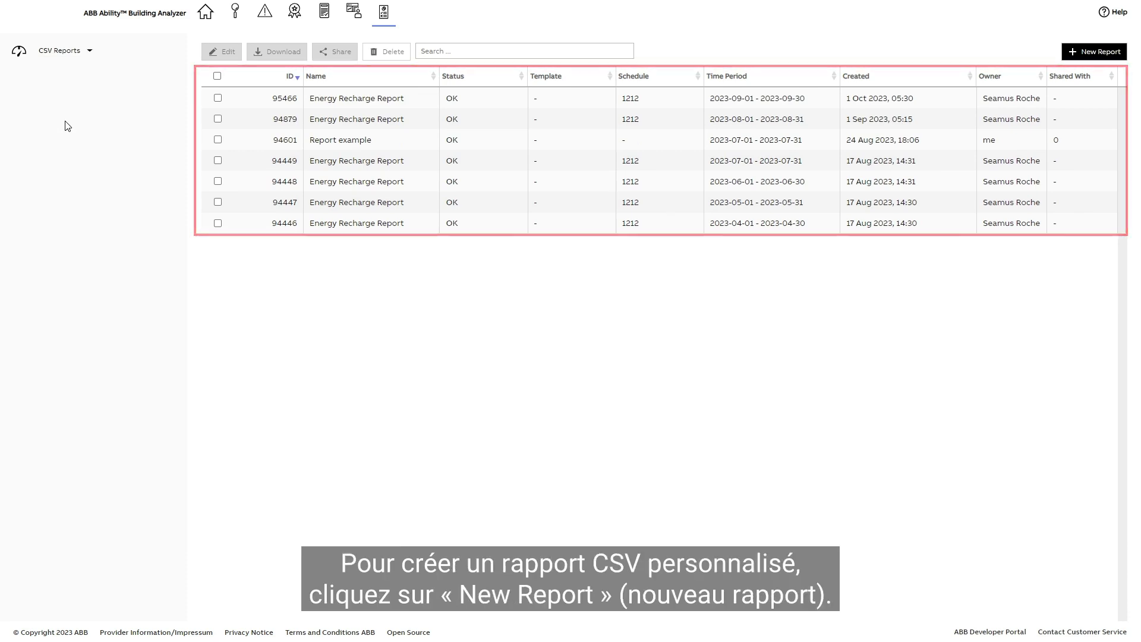
pyautogui.click(1097, 56)
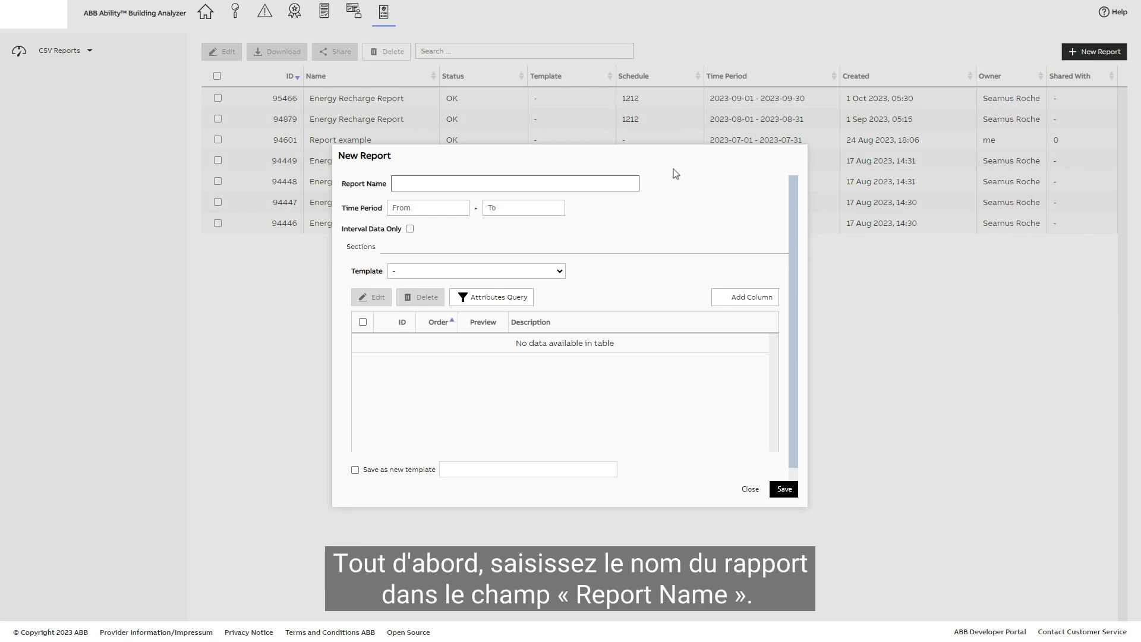
# Name the report Energy Recharge Report and set its time period from 2023-07-01 to 2023-07-31, with no template selected
pyautogui.click(397, 185)
pyautogui.write('Energy Recharge Report')
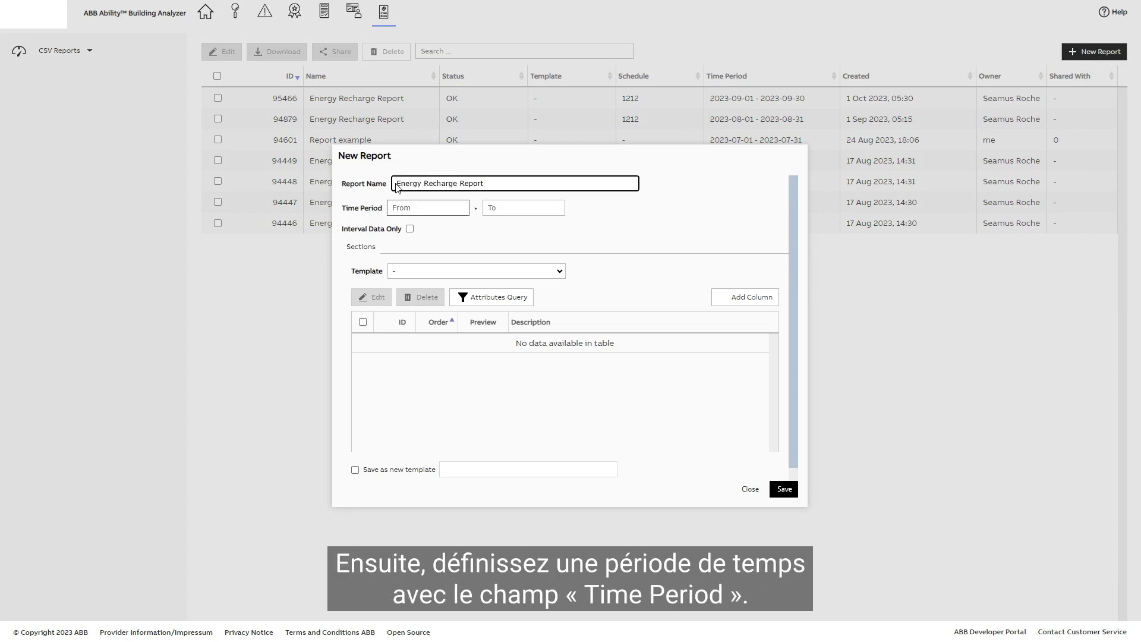
pyautogui.click(399, 209)
pyautogui.write('2023-07-01')
pyautogui.click(490, 211)
pyautogui.write('2023-07-31')
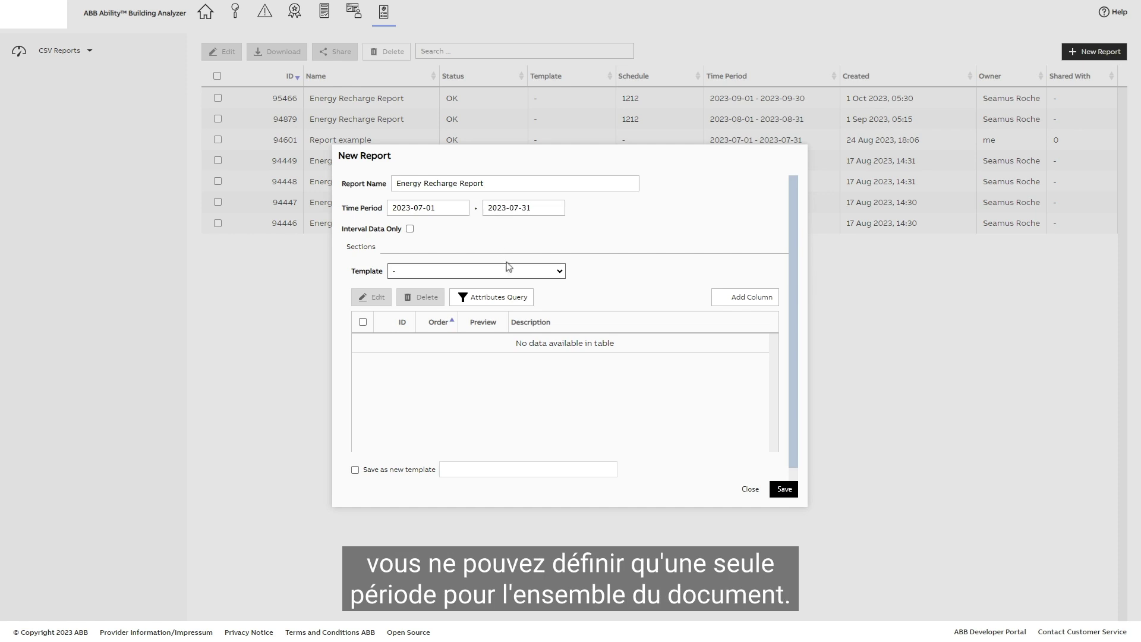
pyautogui.click(559, 273)
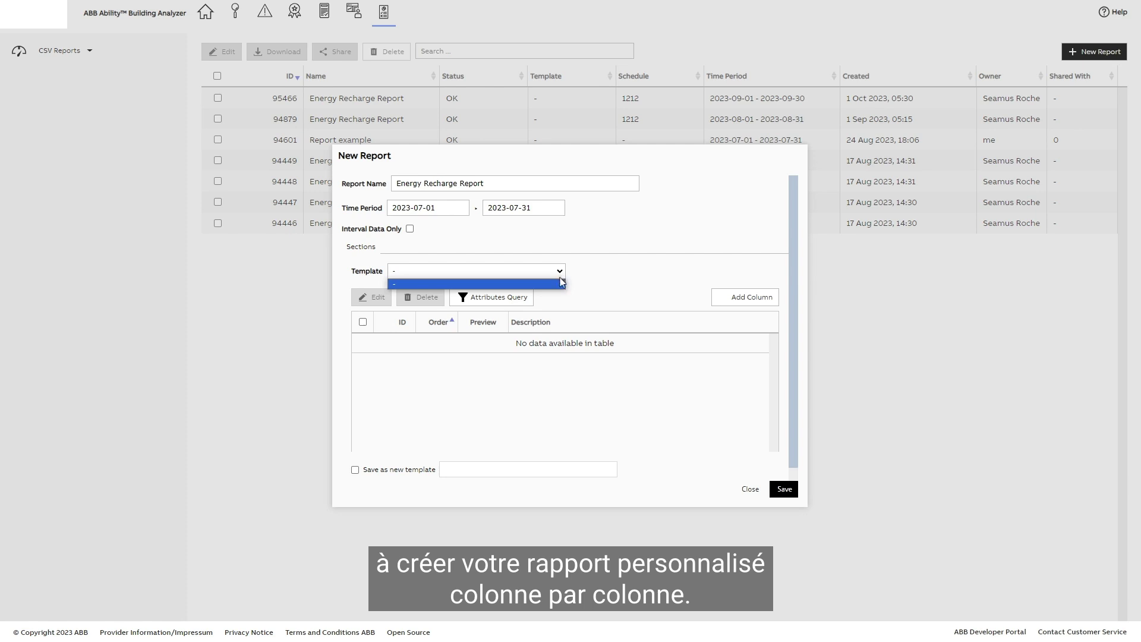
pyautogui.click(575, 288)
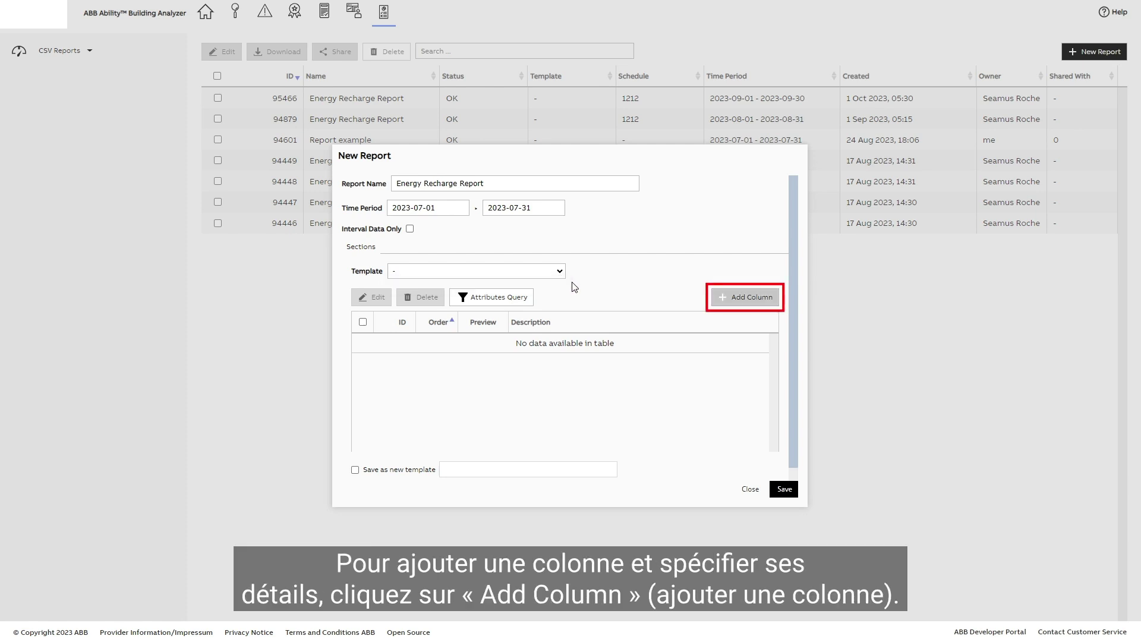
# Add a Start Date column and an End Date column to the report
pyautogui.click(740, 297)
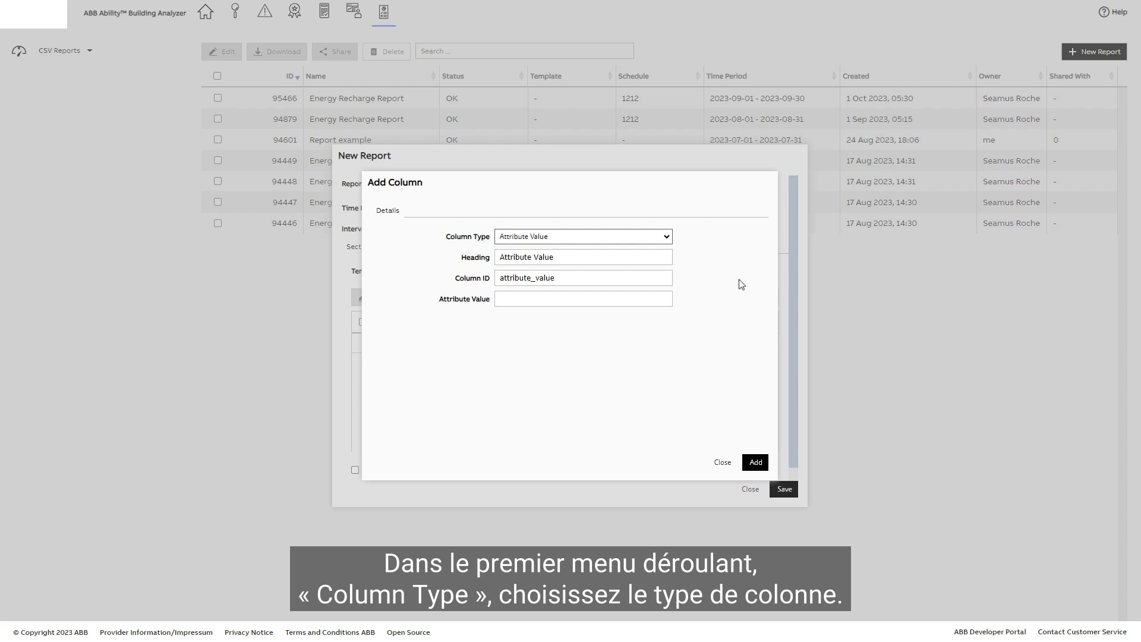
pyautogui.click(670, 239)
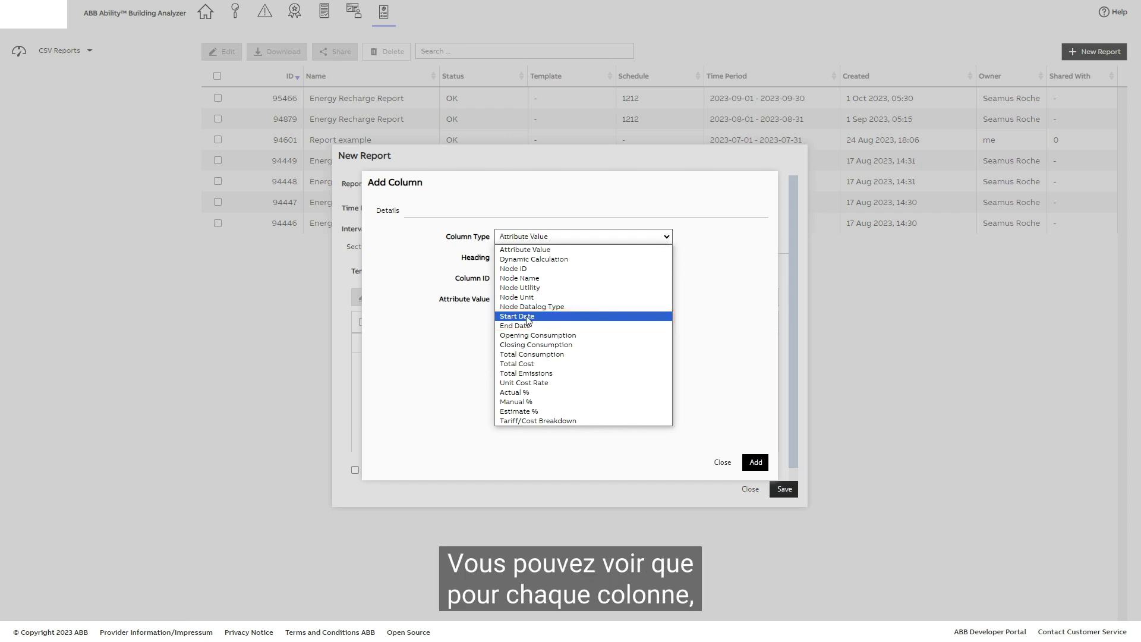
pyautogui.click(526, 316)
pyautogui.click(755, 464)
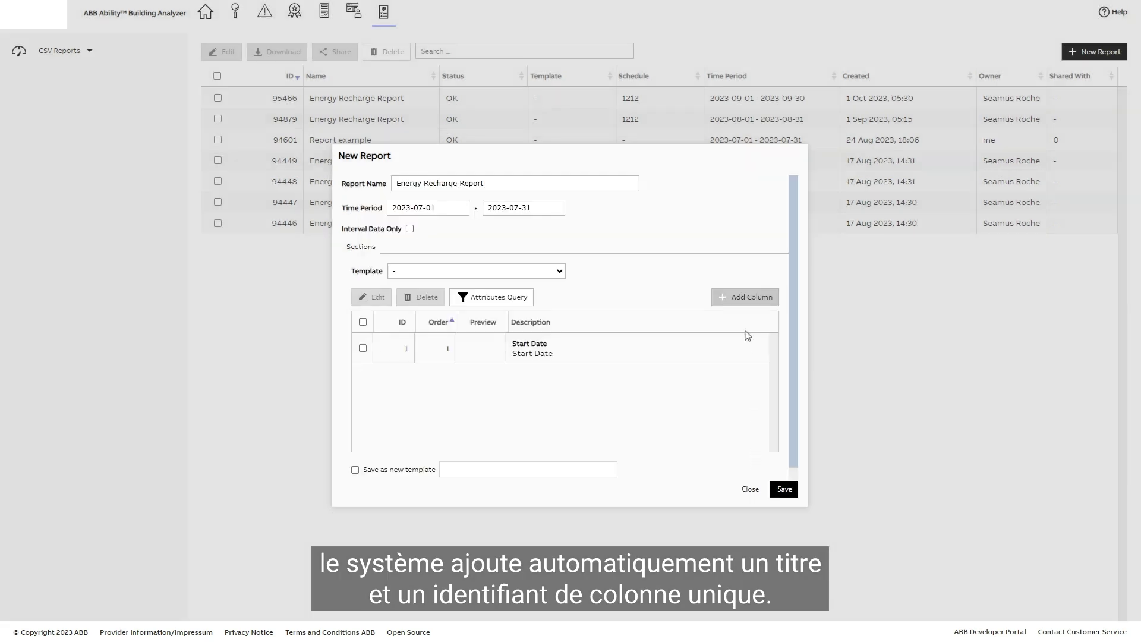
pyautogui.click(737, 297)
pyautogui.click(666, 236)
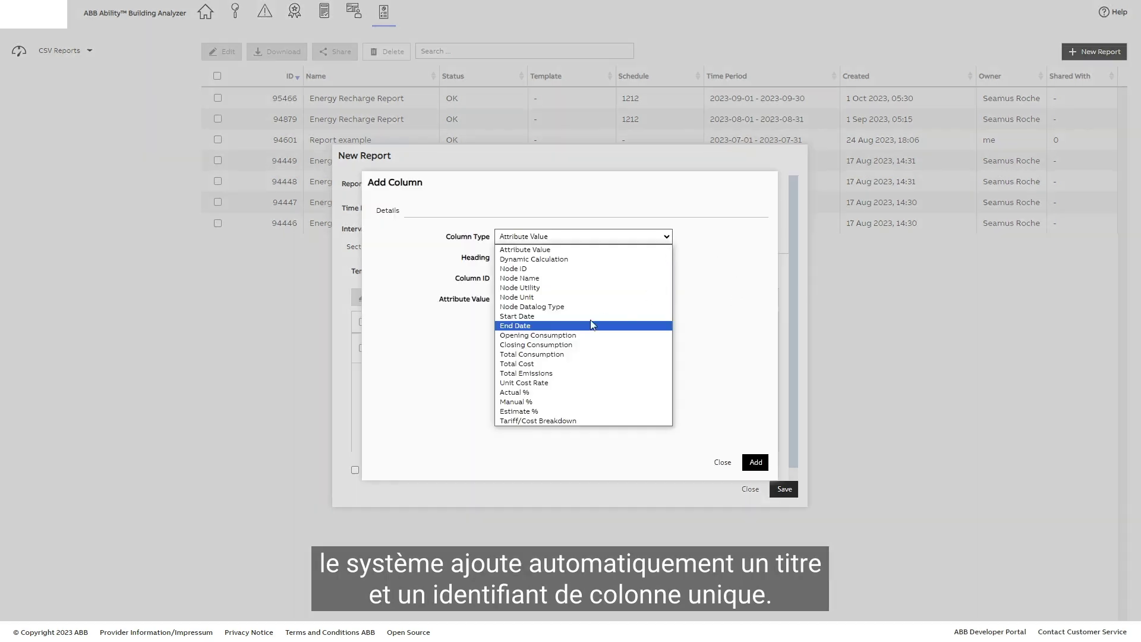
pyautogui.click(526, 326)
pyautogui.click(756, 463)
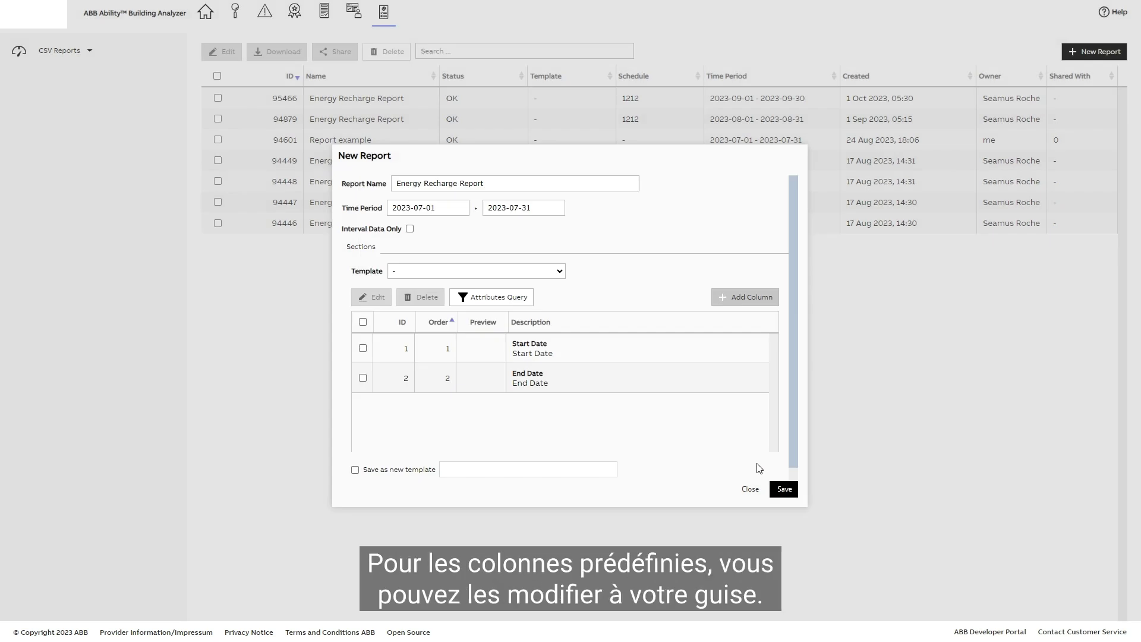
# Add a Node Utility column to the report with its heading shortened to Utility
pyautogui.click(744, 298)
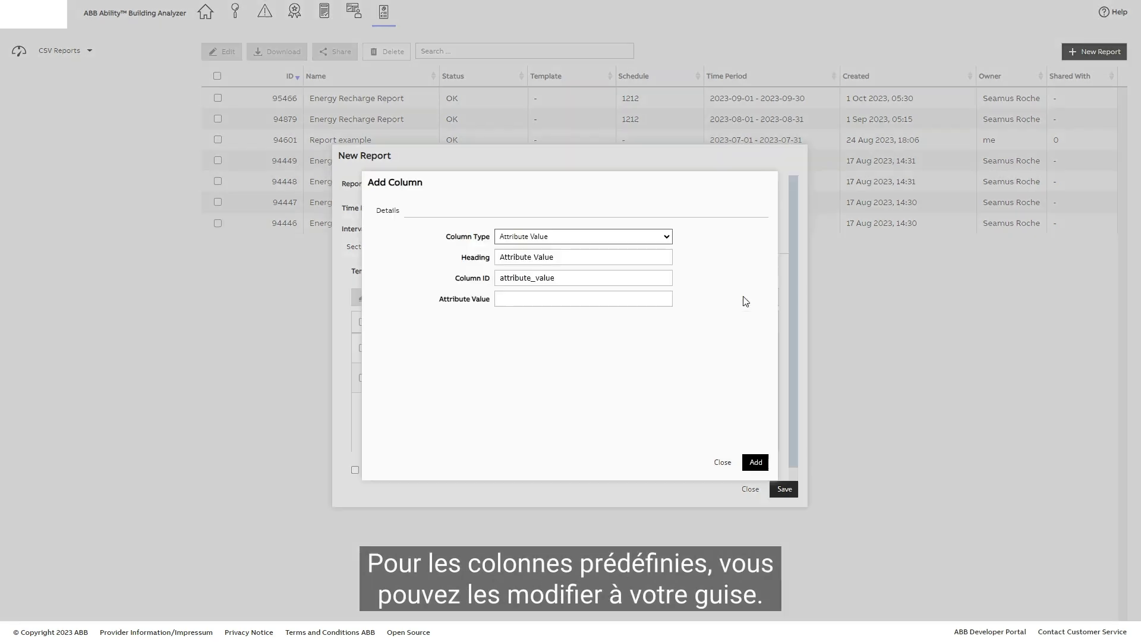
pyautogui.click(669, 237)
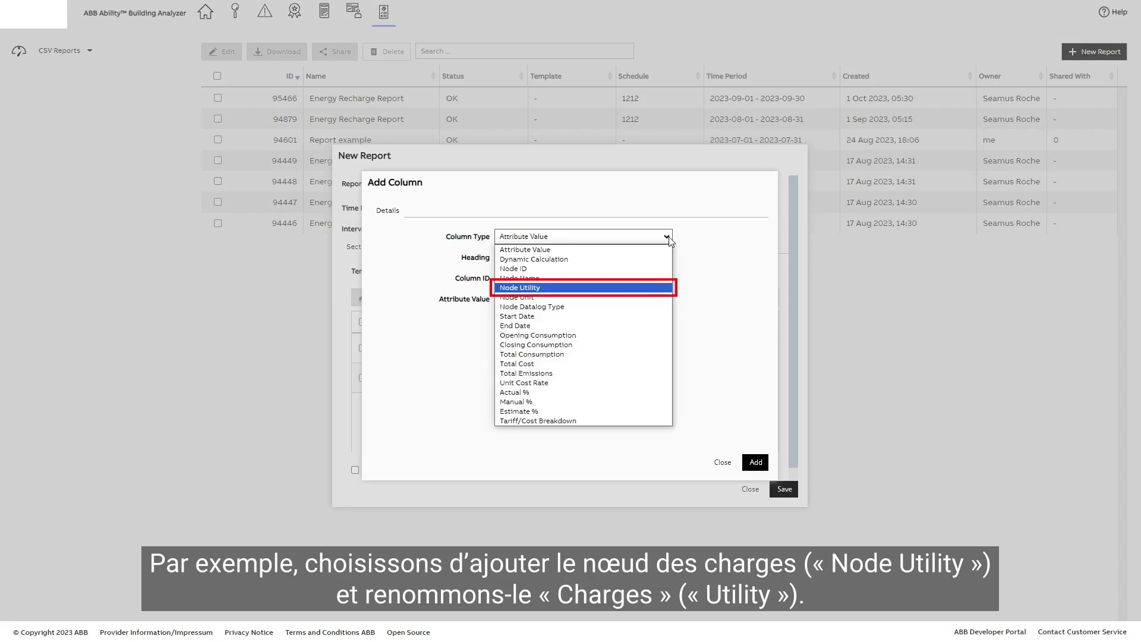
pyautogui.click(548, 288)
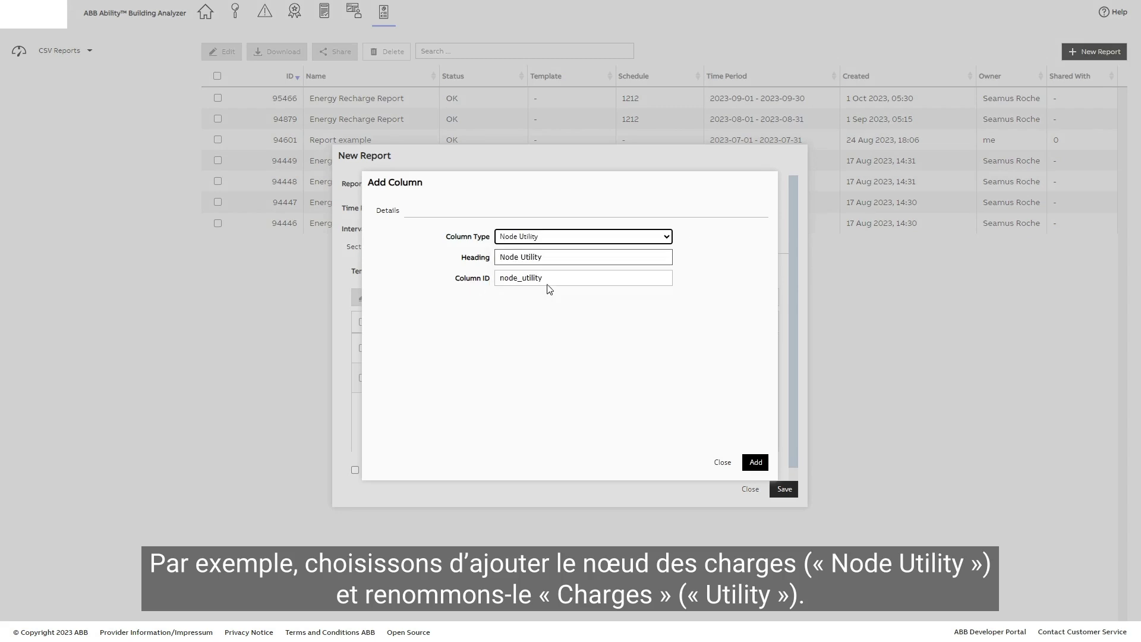
pyautogui.click(525, 256)
pyautogui.press('BackSpace')
pyautogui.press('BackSpace')
pyautogui.press('BackSpace')
pyautogui.press('BackSpace')
pyautogui.press('BackSpace')
pyautogui.click(758, 464)
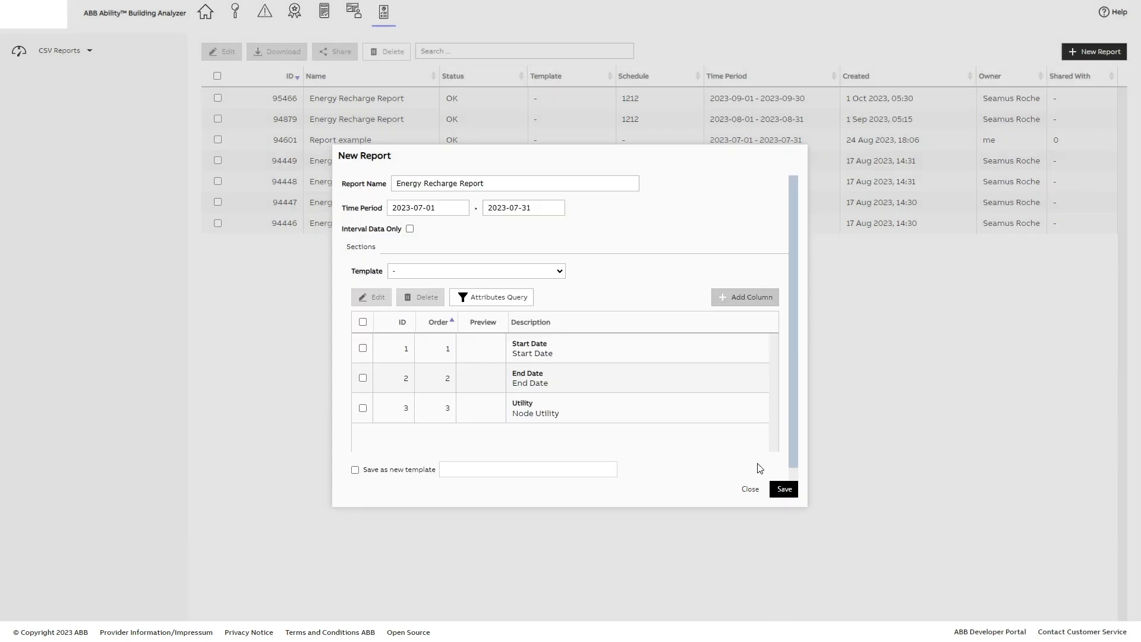
# Add an Attribute Value column with both the attribute value and the heading set to Premises Supplied
pyautogui.click(743, 298)
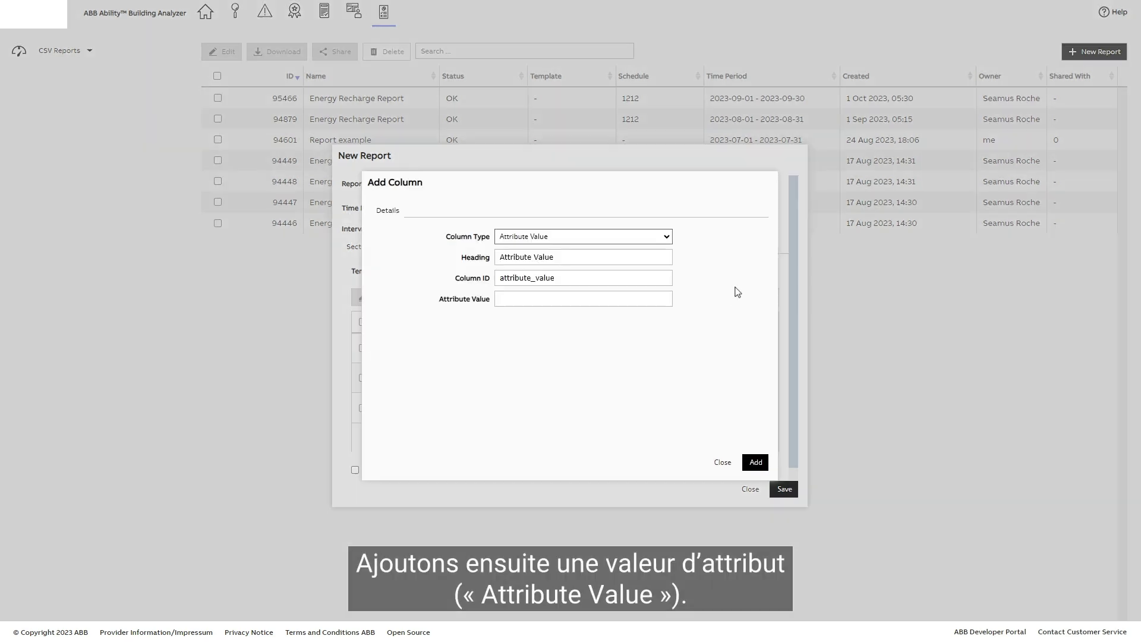
pyautogui.click(672, 237)
pyautogui.click(655, 253)
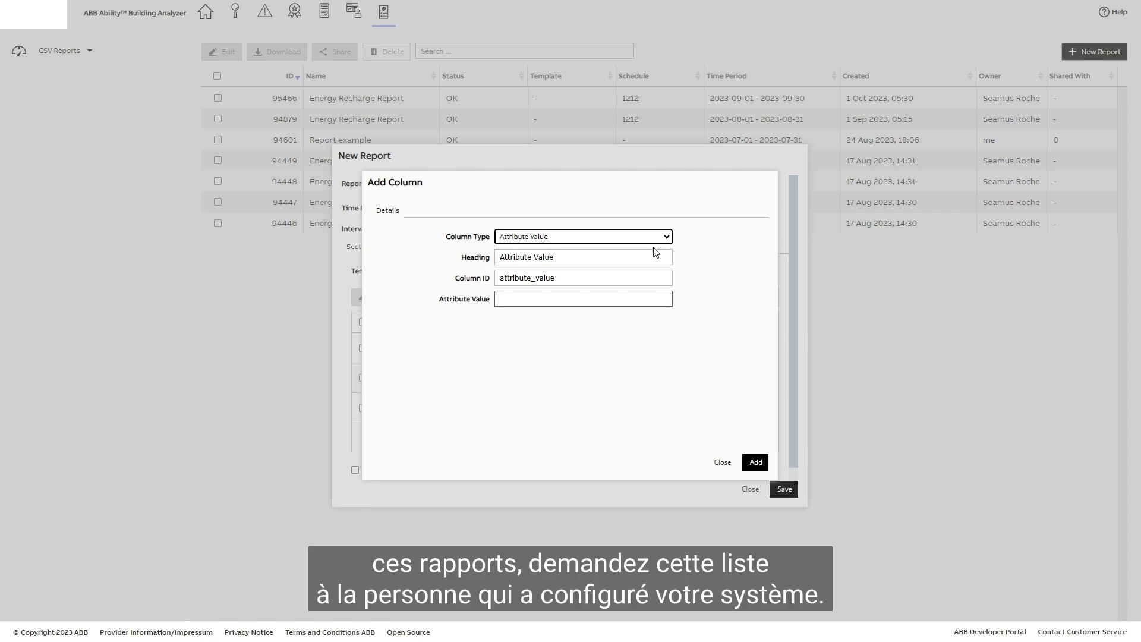
pyautogui.click(506, 303)
pyautogui.write('Premises Supplied')
pyautogui.click(502, 262)
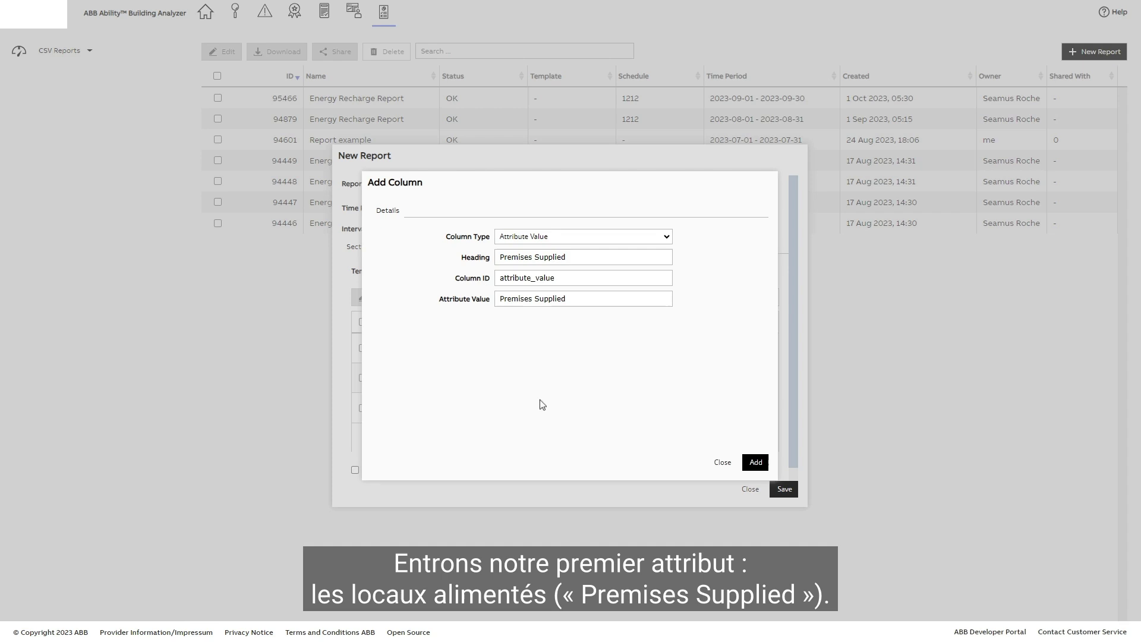
pyautogui.click(755, 463)
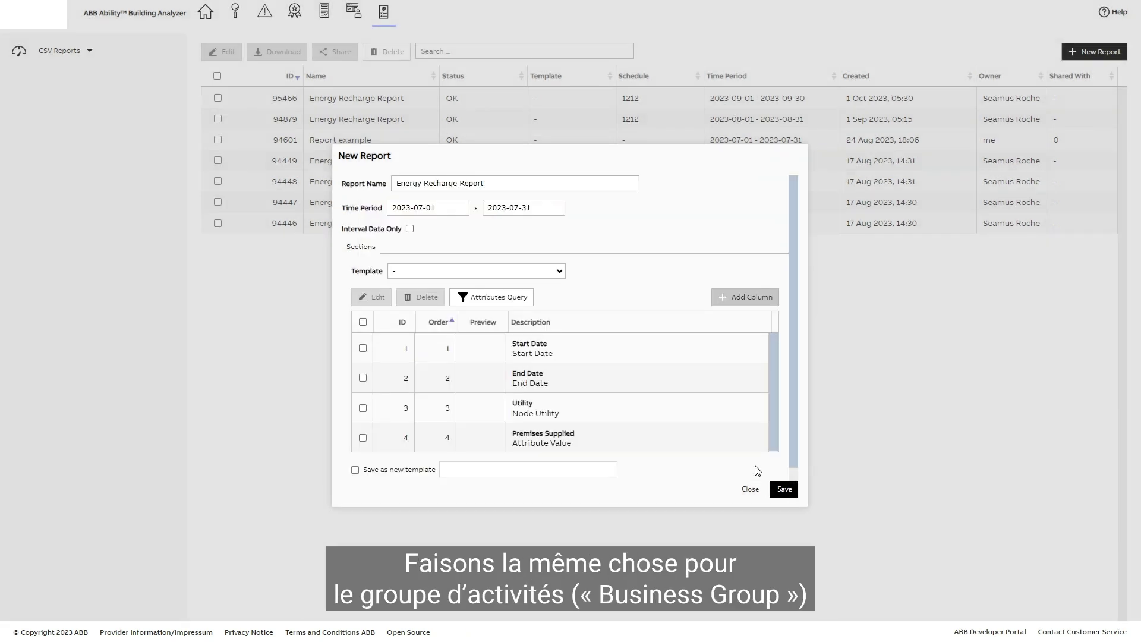
# Add an Attribute Value column with both the attribute value and the heading set to Business Group
pyautogui.click(746, 297)
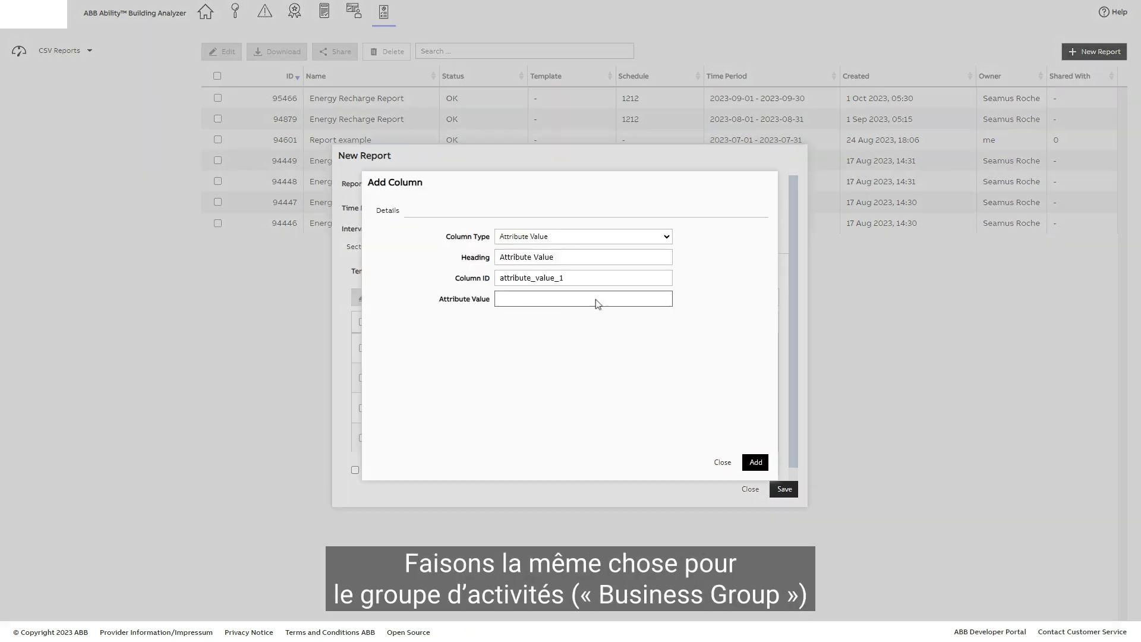
pyautogui.click(505, 298)
pyautogui.write('Business Group')
pyautogui.tripleClick(501, 258)
pyautogui.write('Business Group')
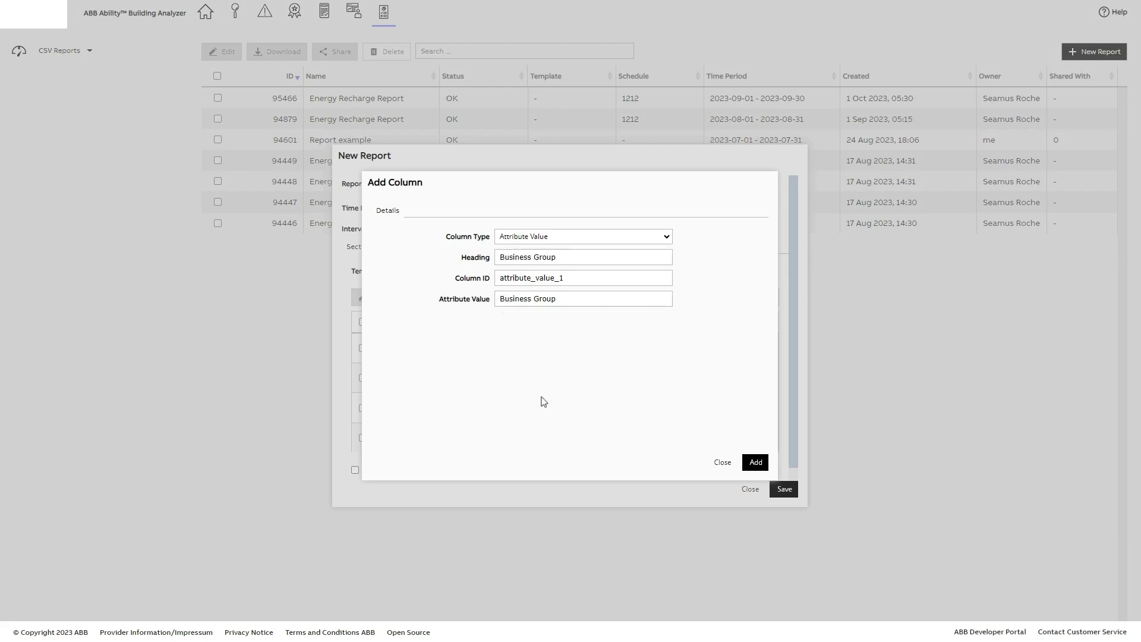
pyautogui.click(756, 463)
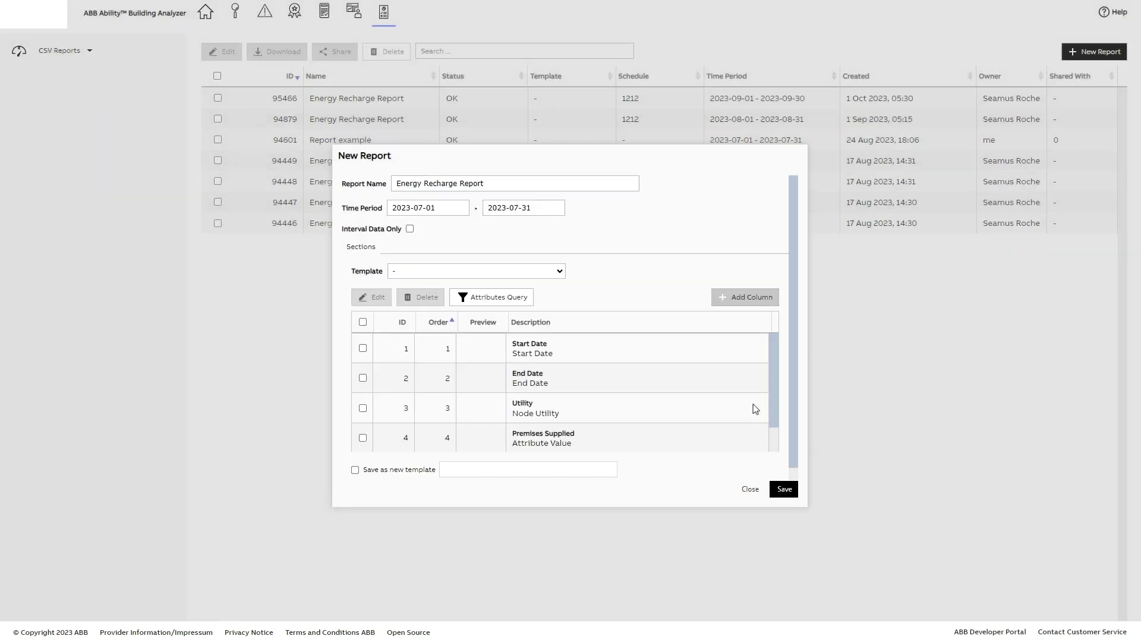
# Add an Attribute Value column for the attribute MRN with the heading Meter ID
pyautogui.click(729, 298)
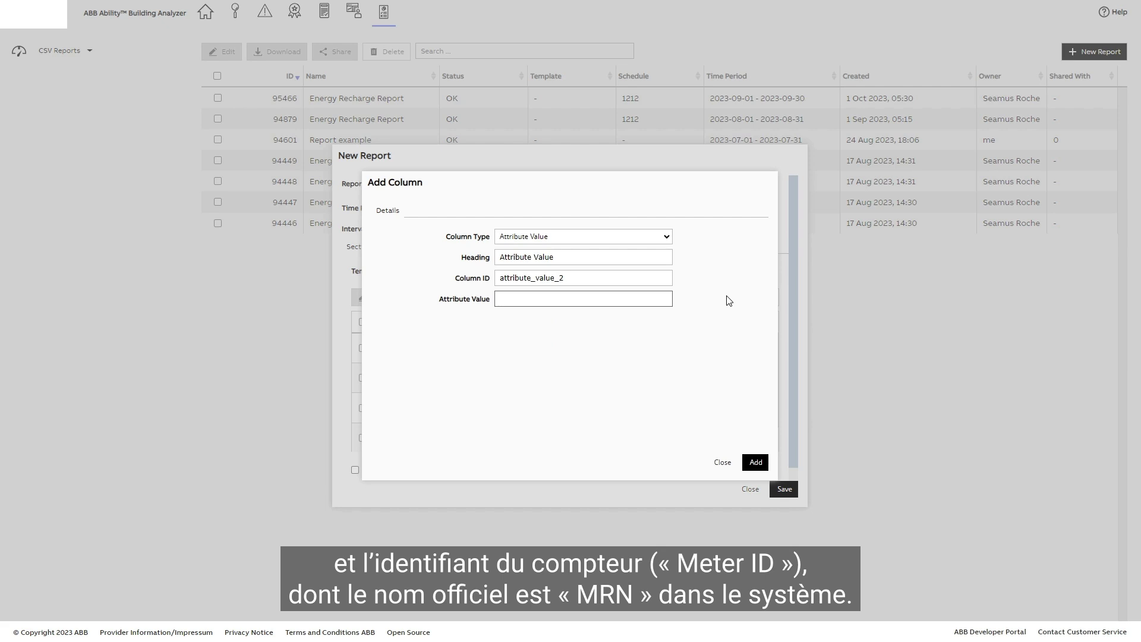
pyautogui.click(501, 299)
pyautogui.write('MRN')
pyautogui.tripleClick(502, 260)
pyautogui.write('Meter ID')
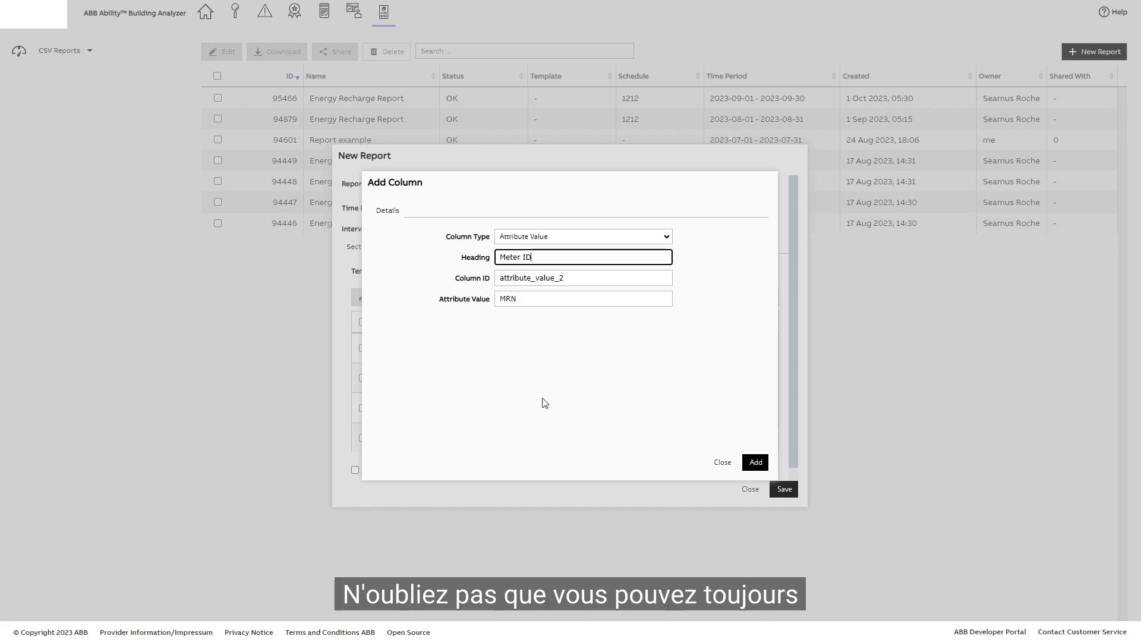
pyautogui.click(755, 463)
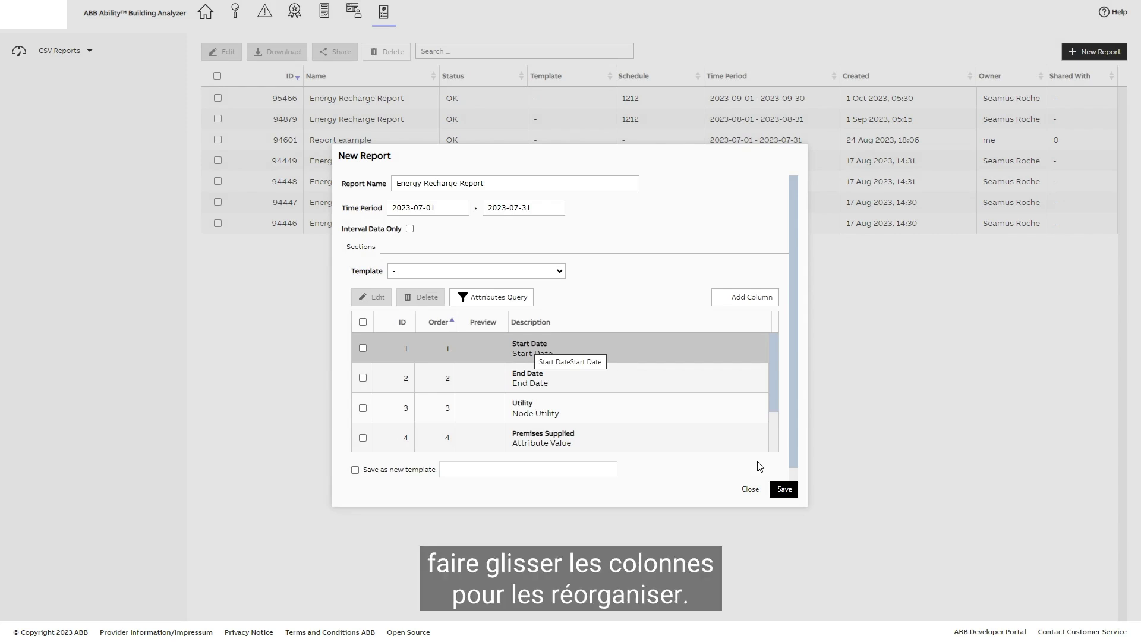
# Move the Start Date column below End Date, and restore Start Date to first place in the column order
pyautogui.moveTo(544, 350); pyautogui.dragTo(535, 400)
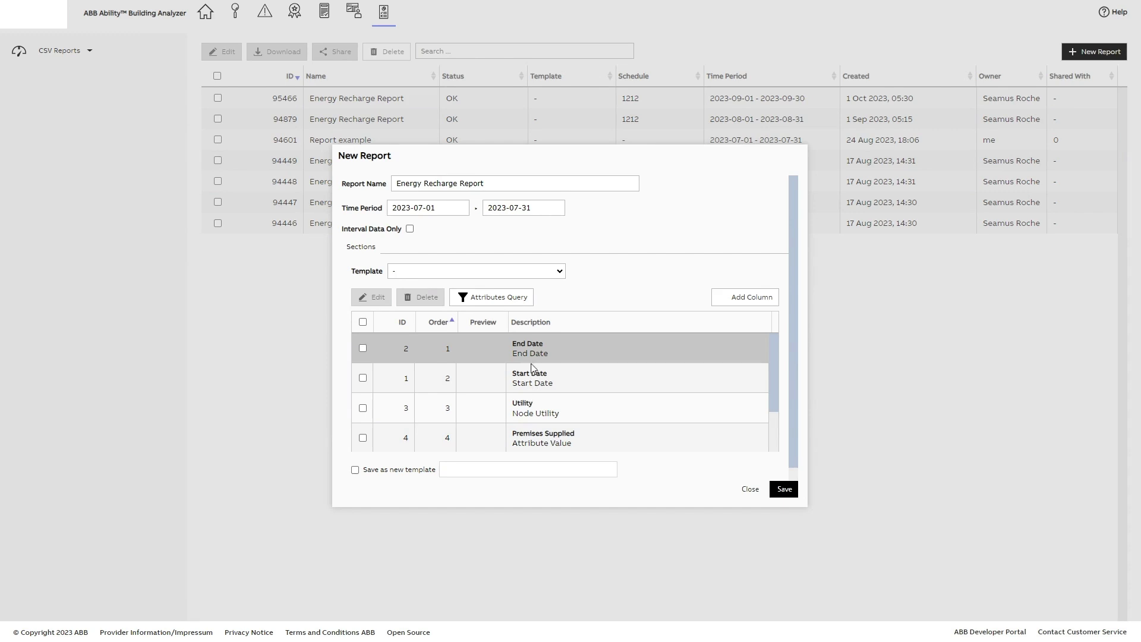
pyautogui.moveTo(532, 347); pyautogui.dragTo(534, 394)
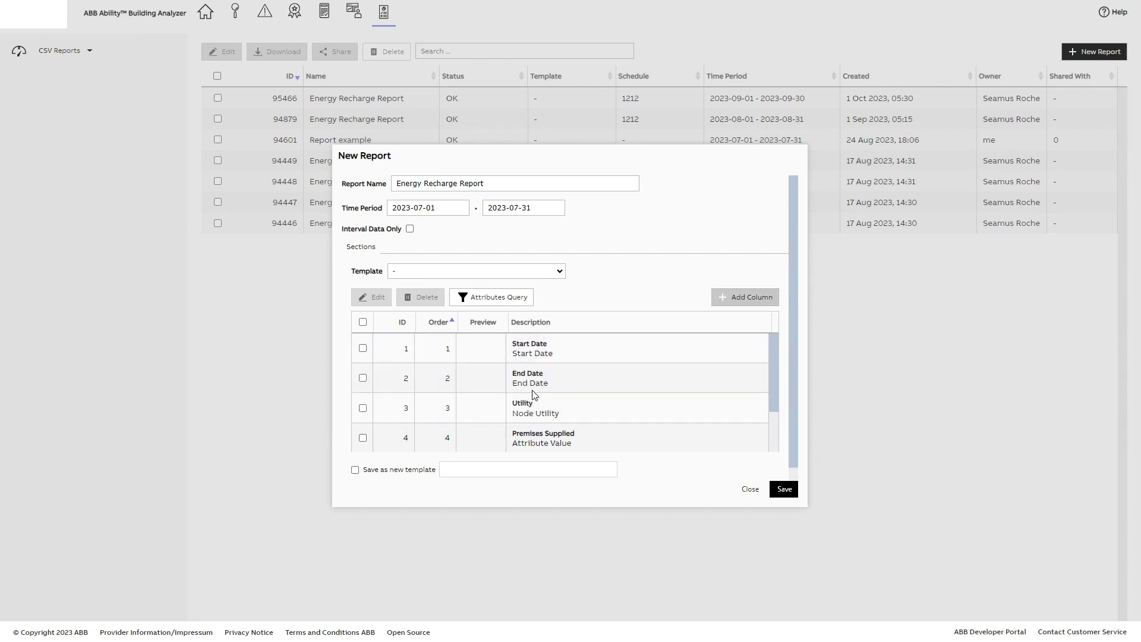
# Add a Node Name column to the report with the heading Meter Name
pyautogui.click(726, 299)
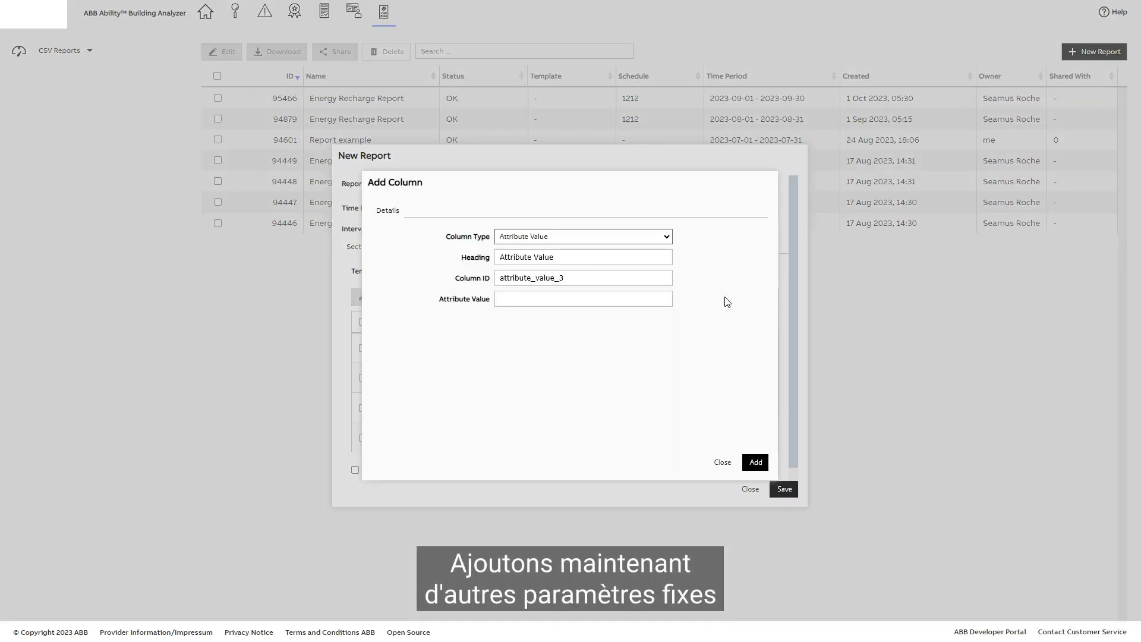
pyautogui.click(666, 237)
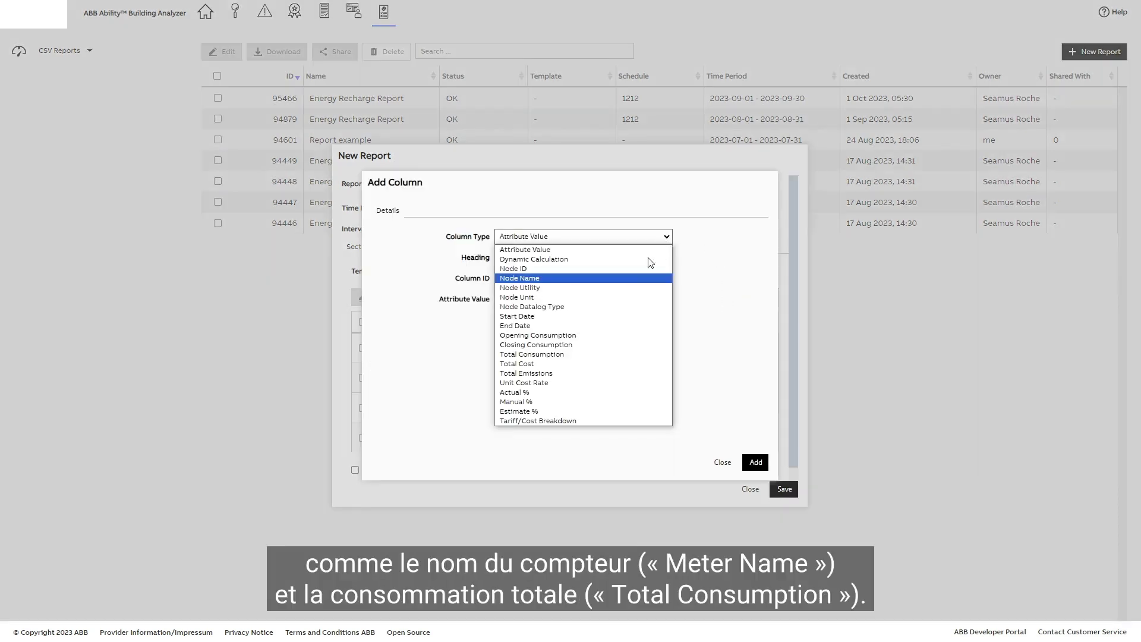
pyautogui.click(535, 278)
pyautogui.doubleClick(514, 257)
pyautogui.write('Meter Name')
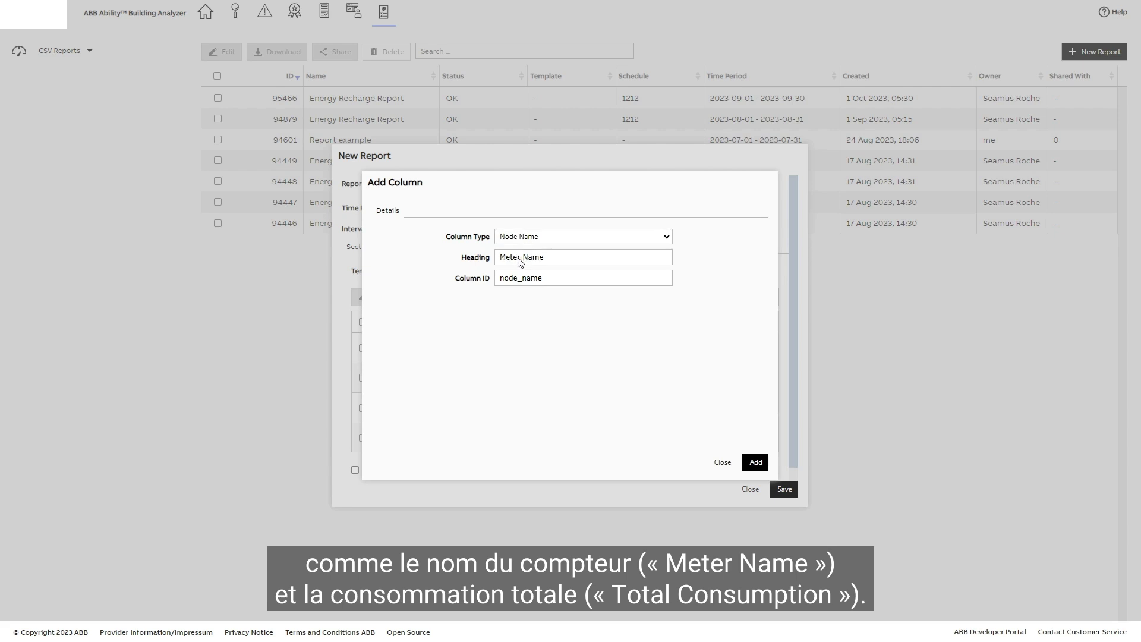
pyautogui.click(754, 463)
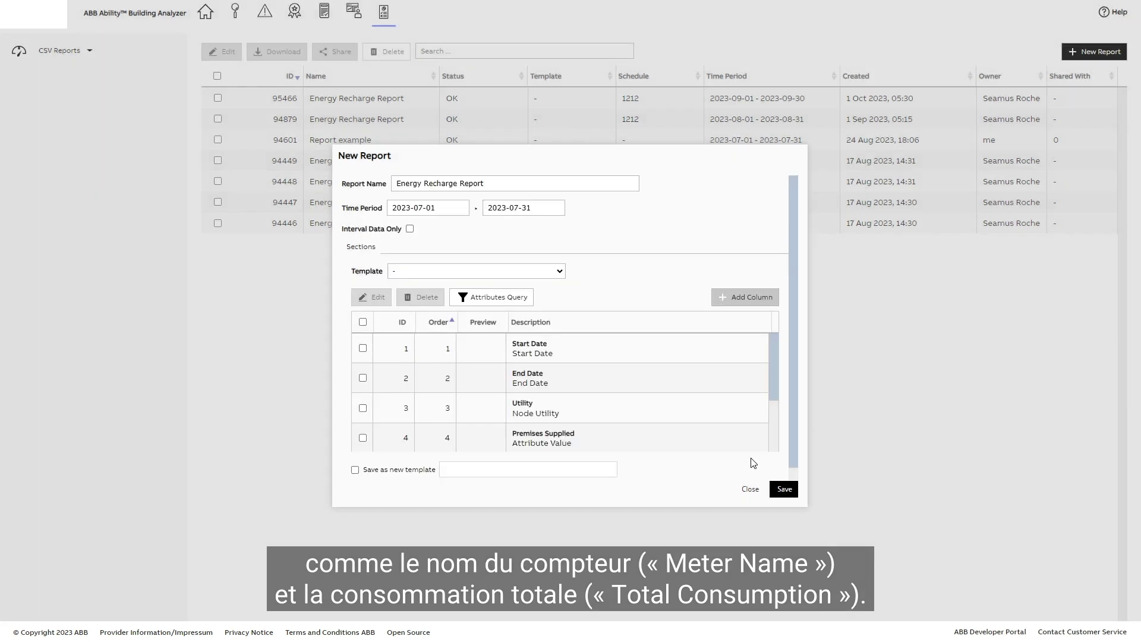
# Add a Total Consumption column to the report with its default heading
pyautogui.click(730, 295)
pyautogui.click(670, 238)
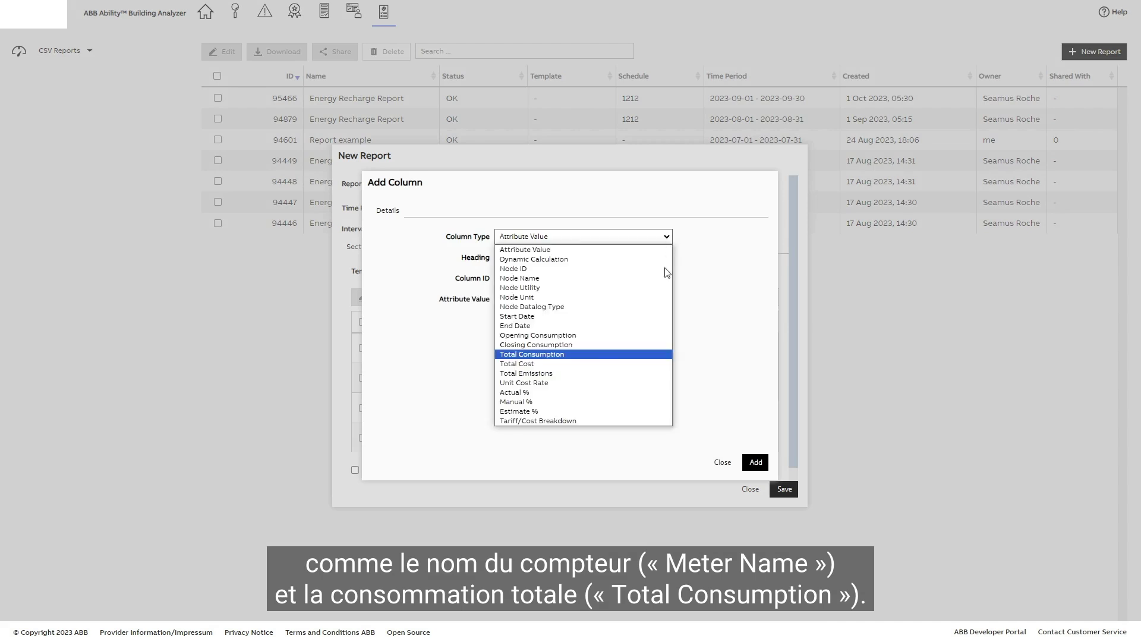
pyautogui.click(527, 358)
pyautogui.click(757, 464)
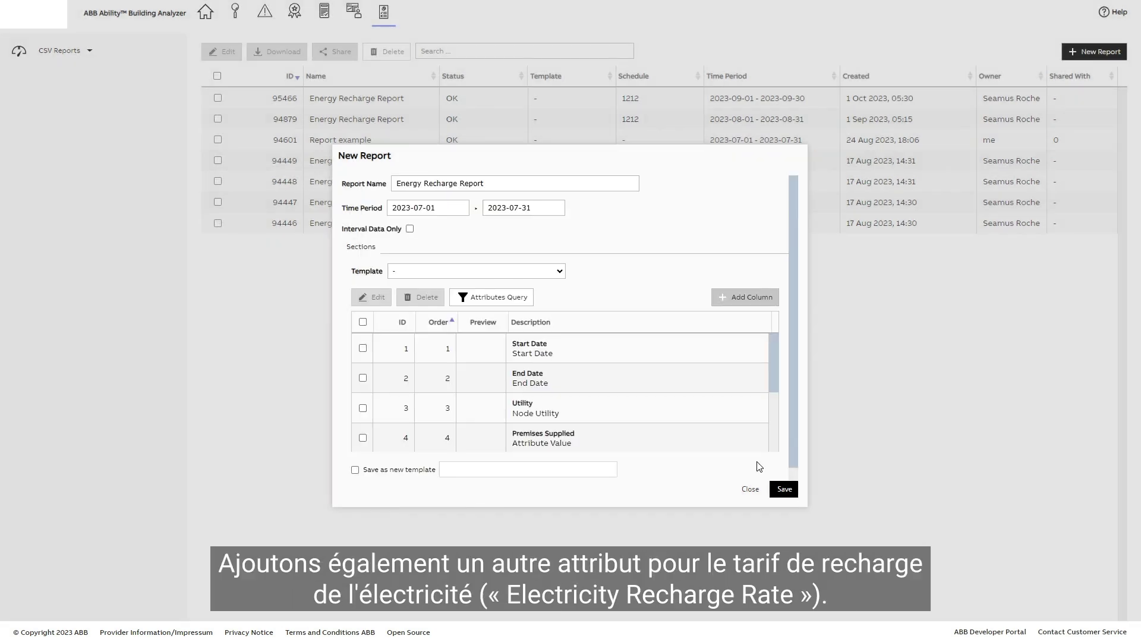
# Add an Attribute Value column for the attribute Electricity Recharge rate with the heading Electricity Recharge Rate and column ID a1
pyautogui.click(728, 302)
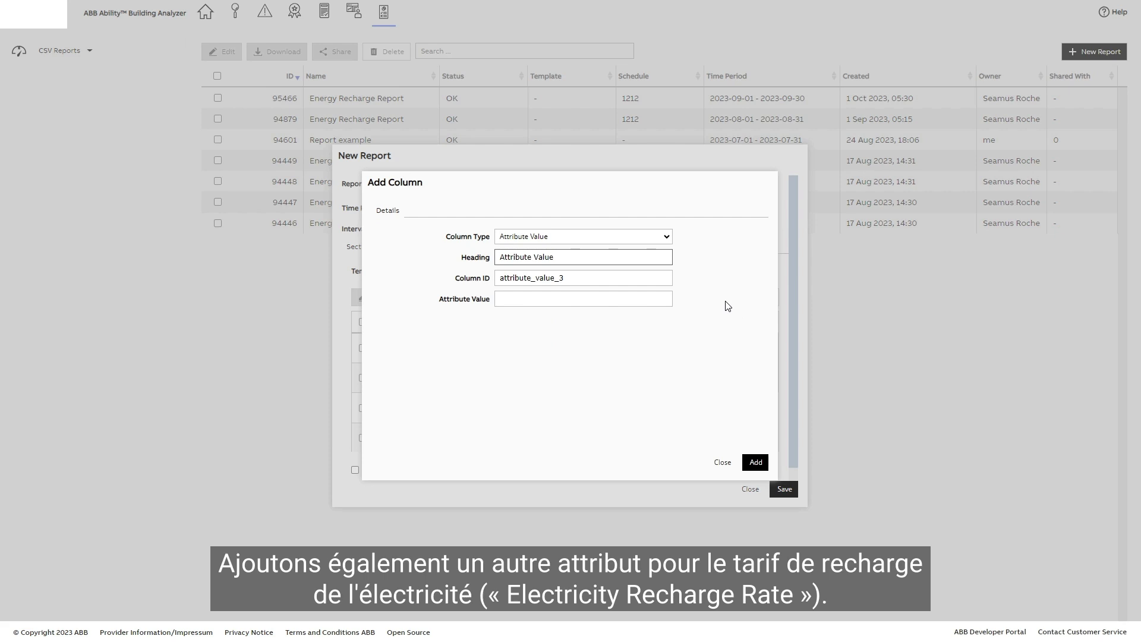
pyautogui.tripleClick(504, 260)
pyautogui.write('Electricity Recharge Rate')
pyautogui.click(499, 300)
pyautogui.write('Electricity Recharge rate')
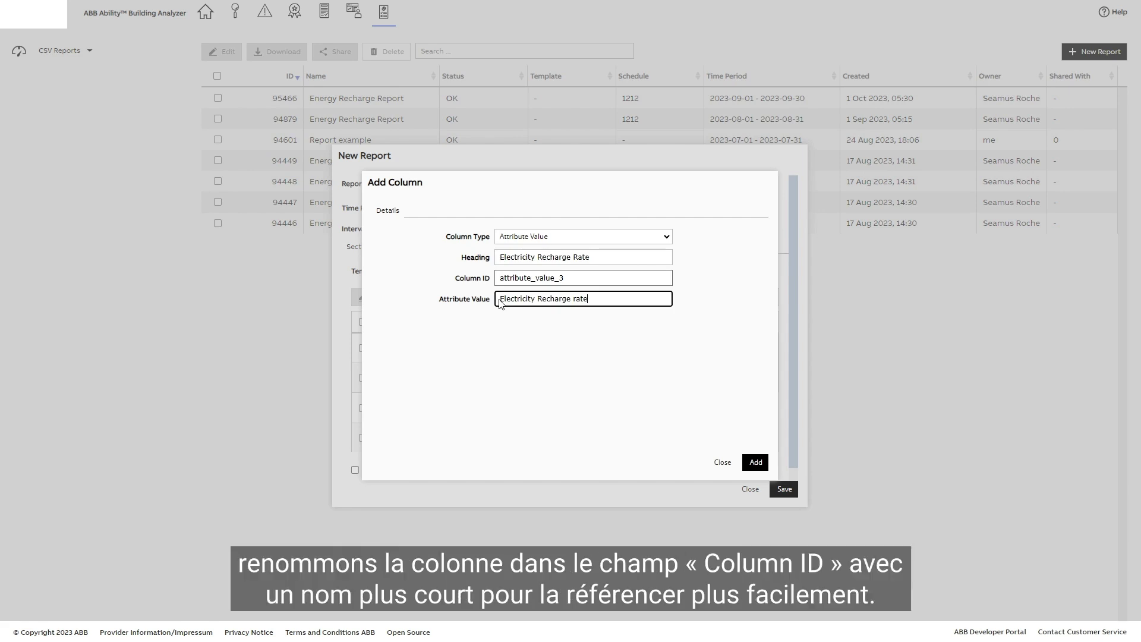
pyautogui.doubleClick(501, 280)
pyautogui.write('a1')
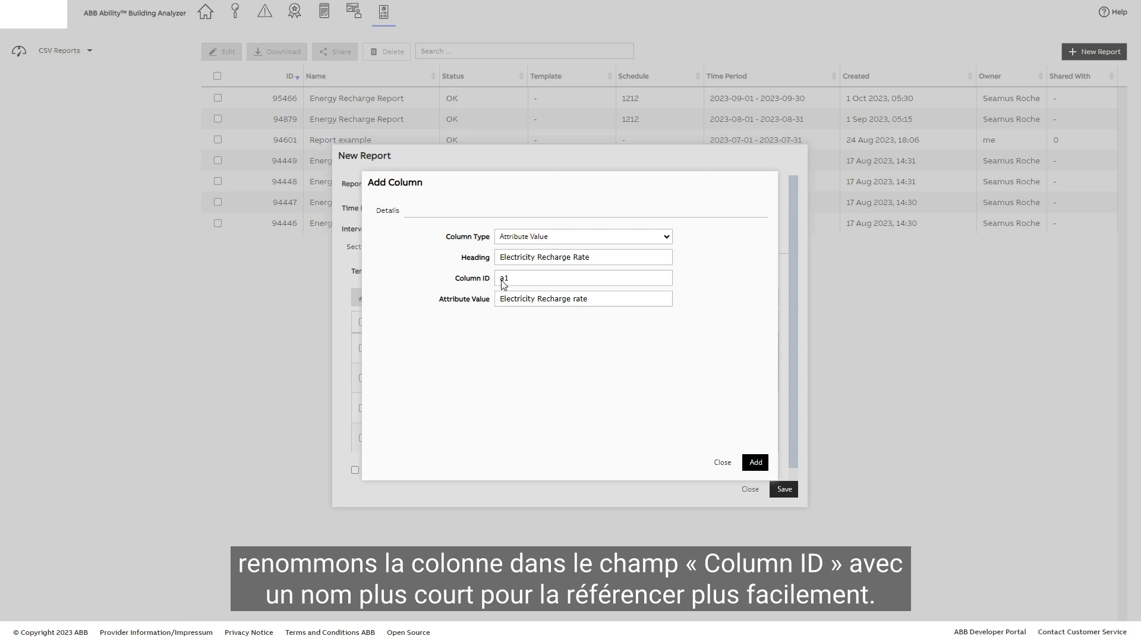
pyautogui.click(753, 463)
# Add a Dynamic Calculation column headed Rate Based Costs with column ID d1 and the expression total_consumption*a1
pyautogui.click(730, 300)
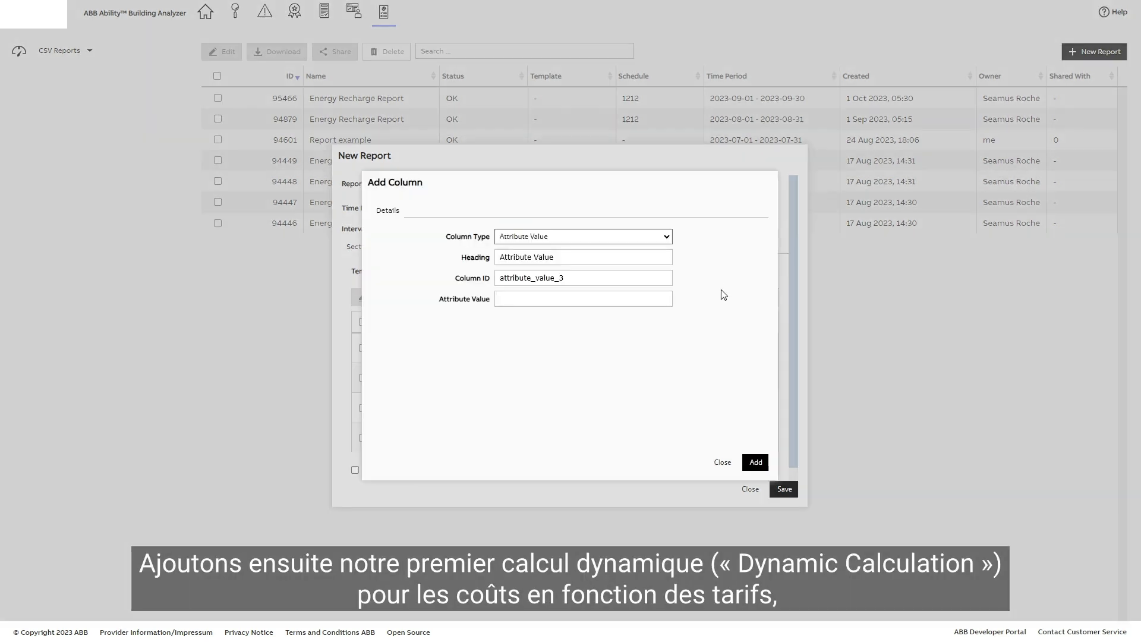
pyautogui.click(668, 238)
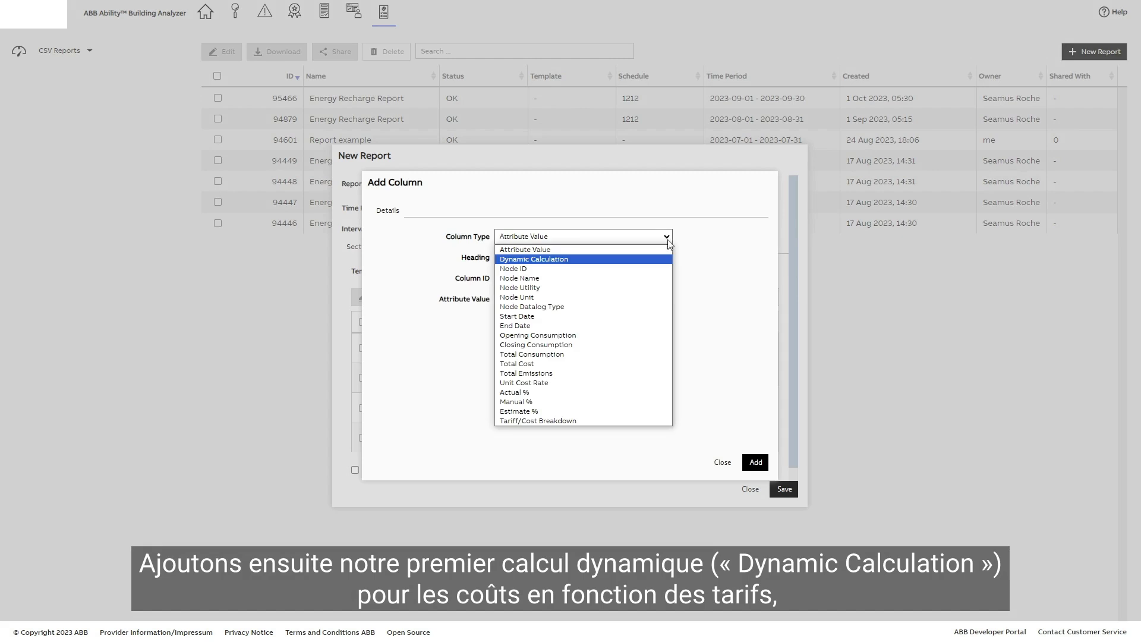
pyautogui.click(570, 259)
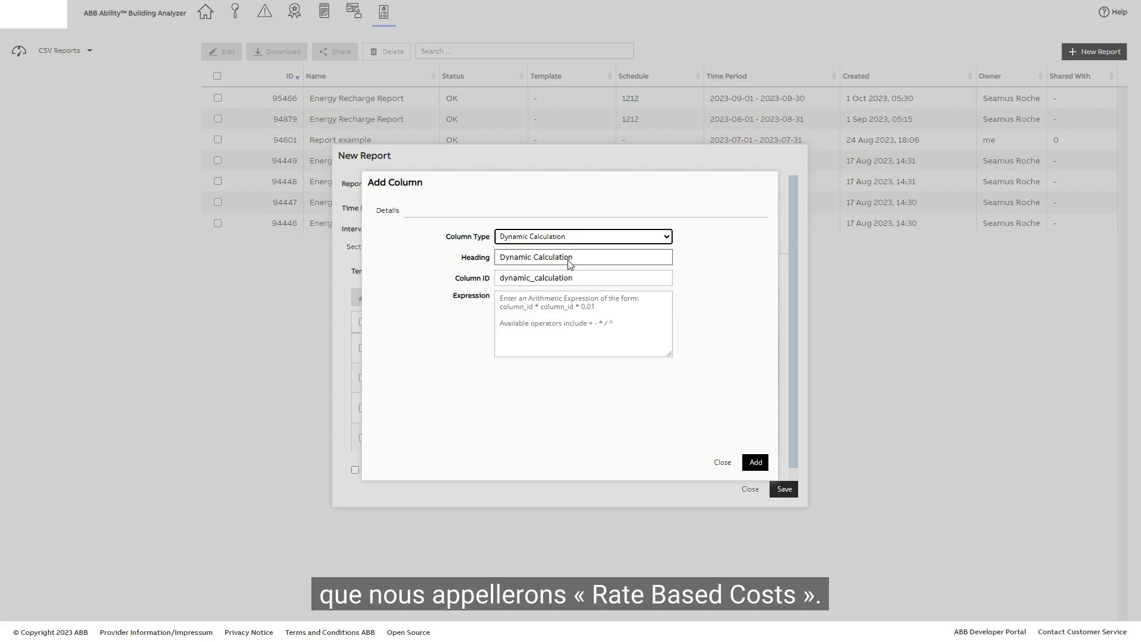
pyautogui.tripleClick(502, 263)
pyautogui.write('Rate Based Costs')
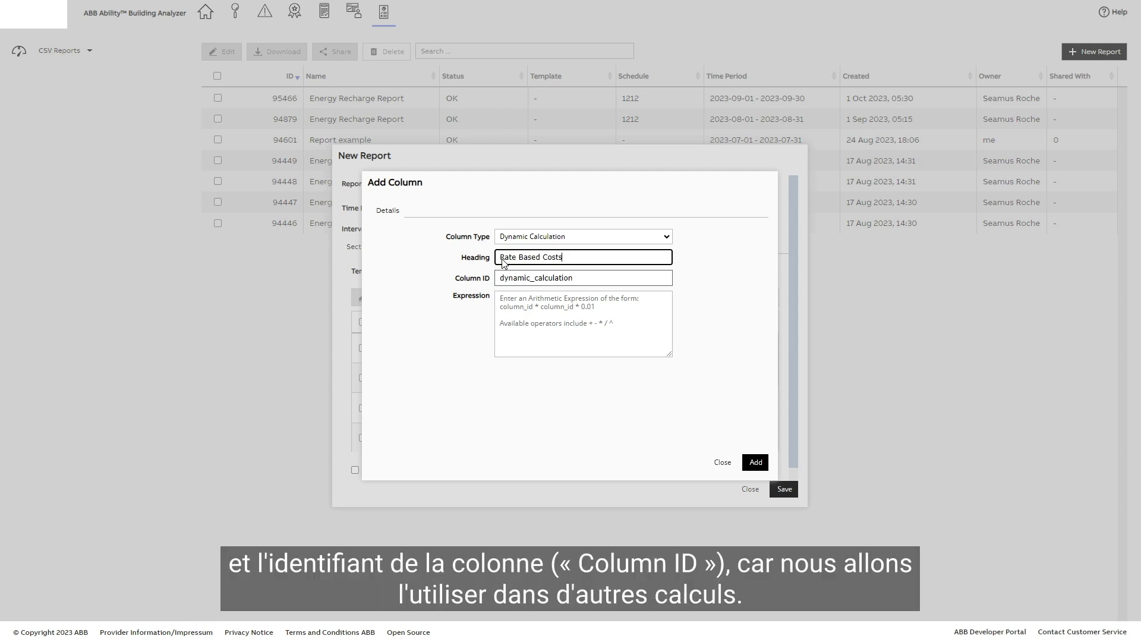
pyautogui.tripleClick(504, 283)
pyautogui.write('d1')
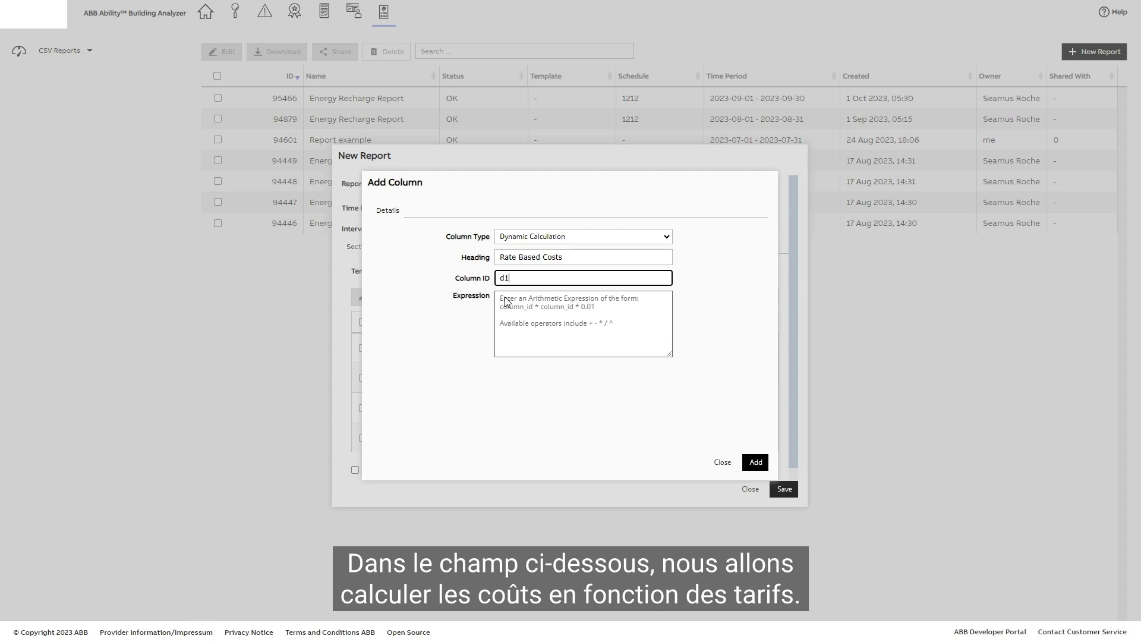
pyautogui.click(506, 302)
pyautogui.write('total_consumption*a1')
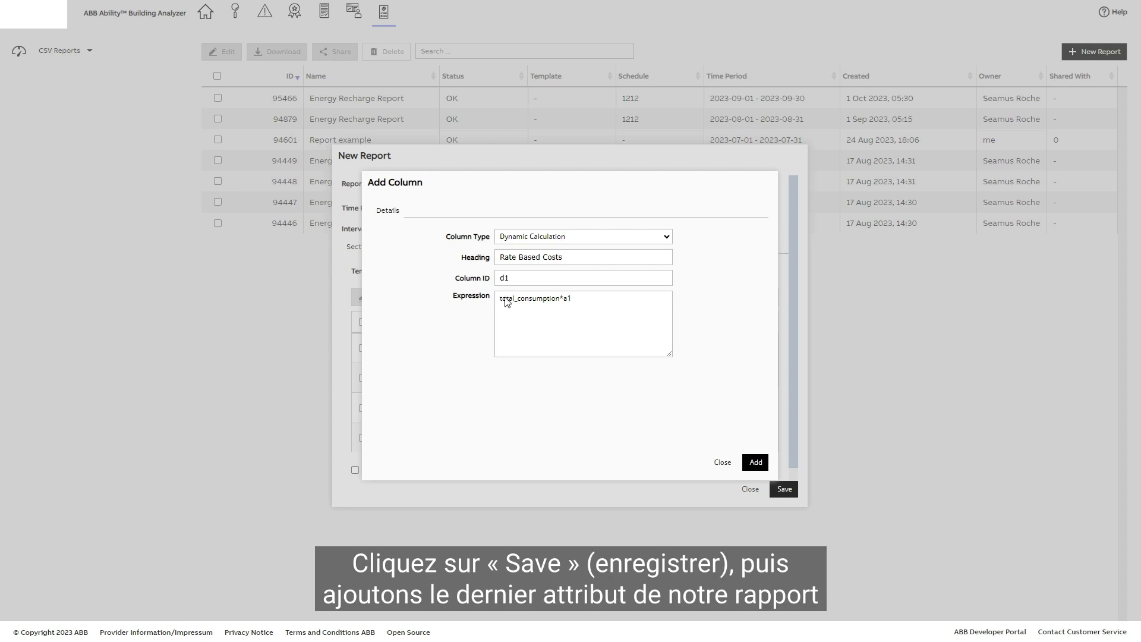
pyautogui.click(755, 462)
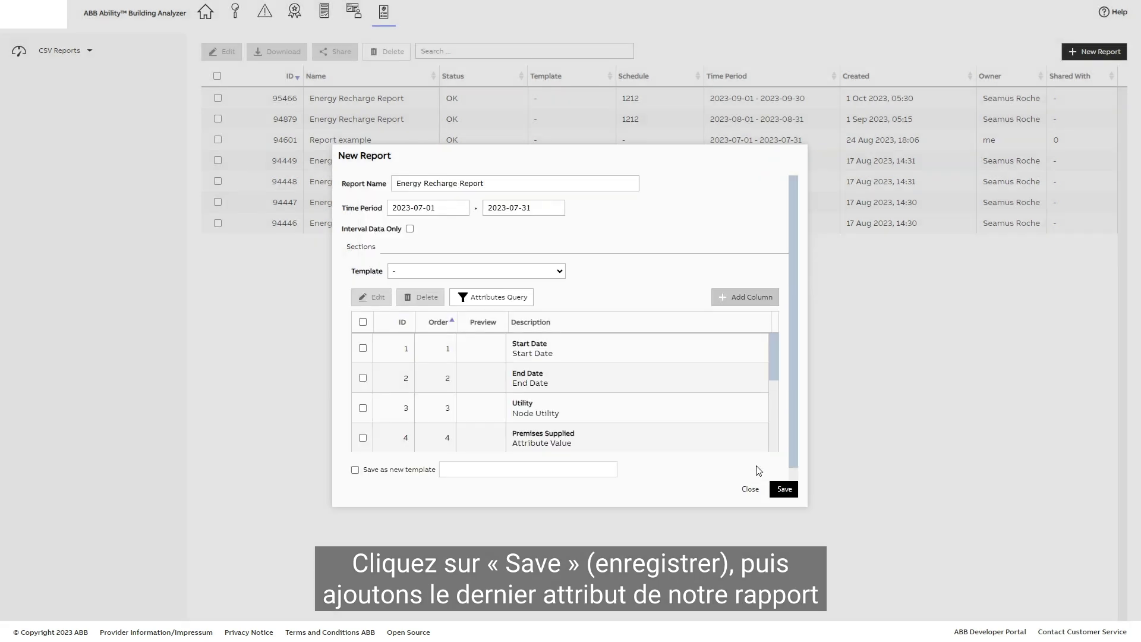
# Add an Attribute Value column for the attribute Overhead Rate with the heading Overhead Rate and column ID a2
pyautogui.click(726, 297)
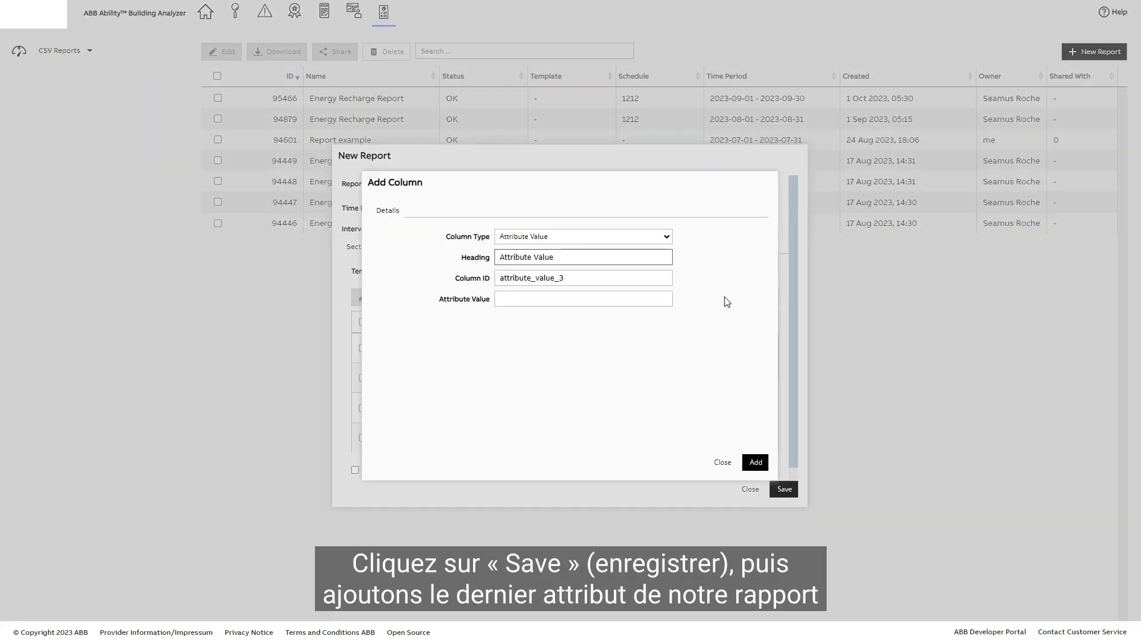
pyautogui.tripleClick(502, 258)
pyautogui.write('Overhead Rate')
pyautogui.click(503, 298)
pyautogui.write('Overhead Rate')
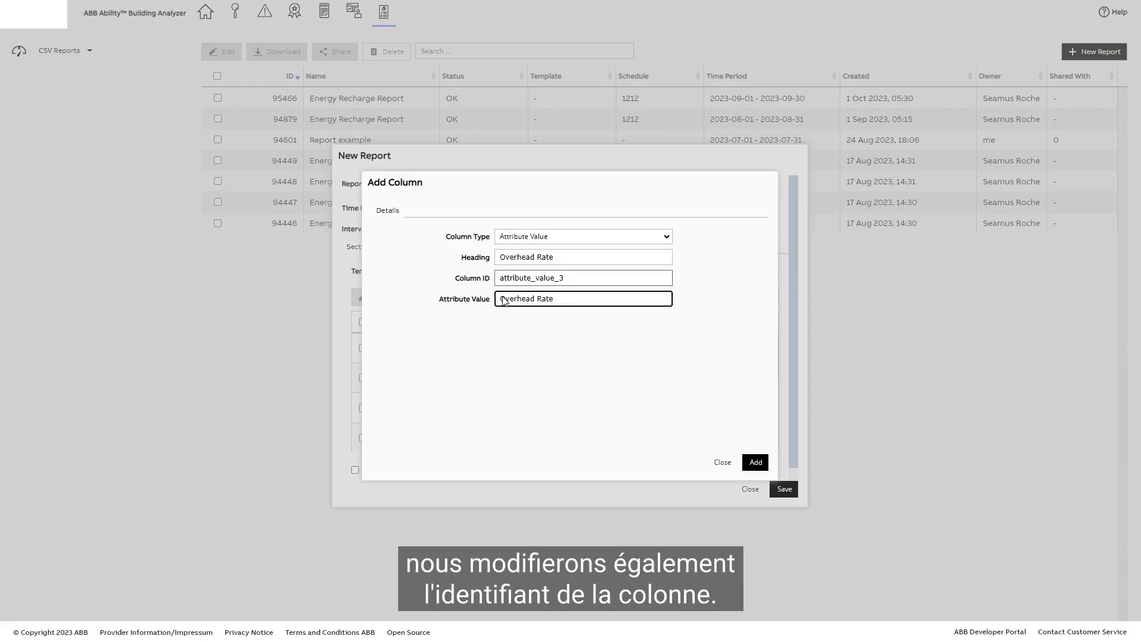
pyautogui.tripleClick(501, 278)
pyautogui.write('a2')
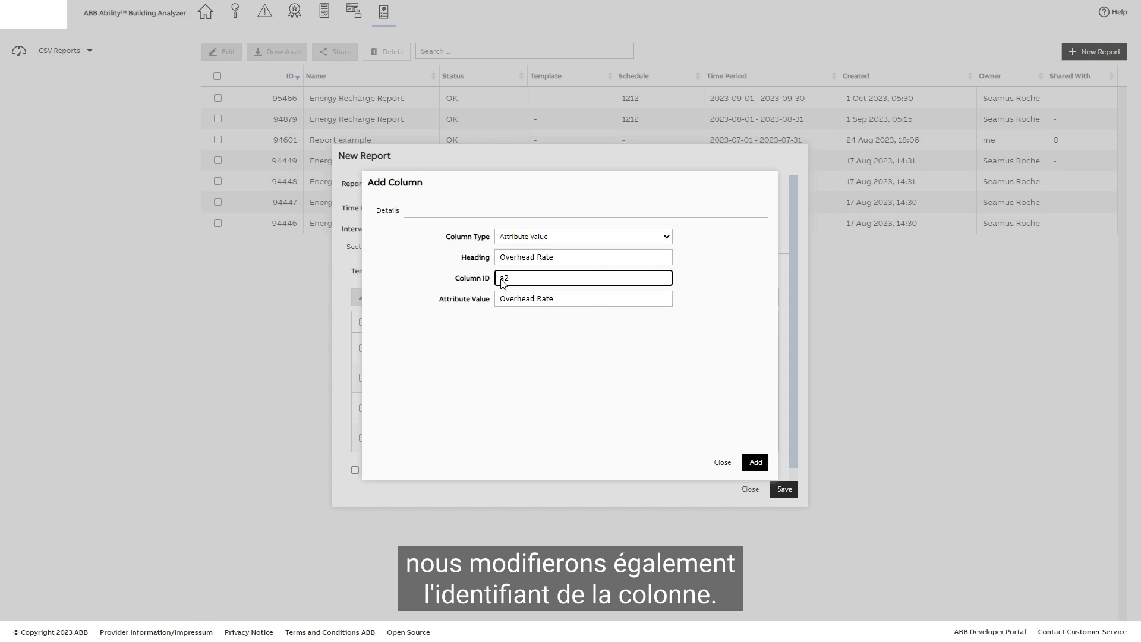
pyautogui.click(753, 463)
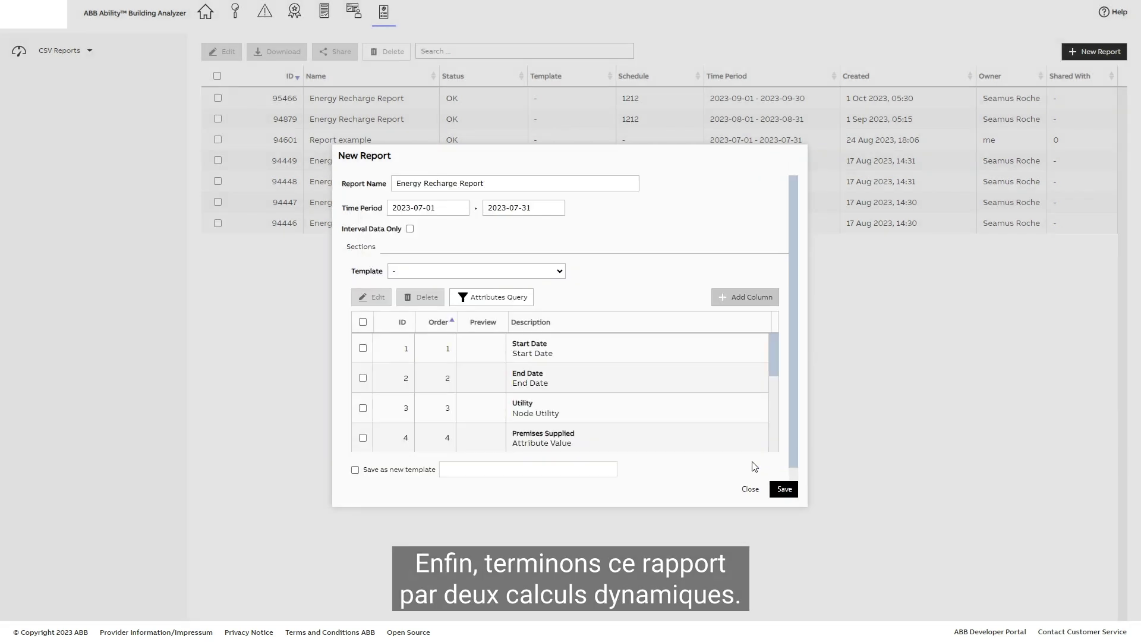
# Add a Dynamic Calculation column headed Overhead Costs with column ID d2 and the expression d1*a2
pyautogui.click(729, 297)
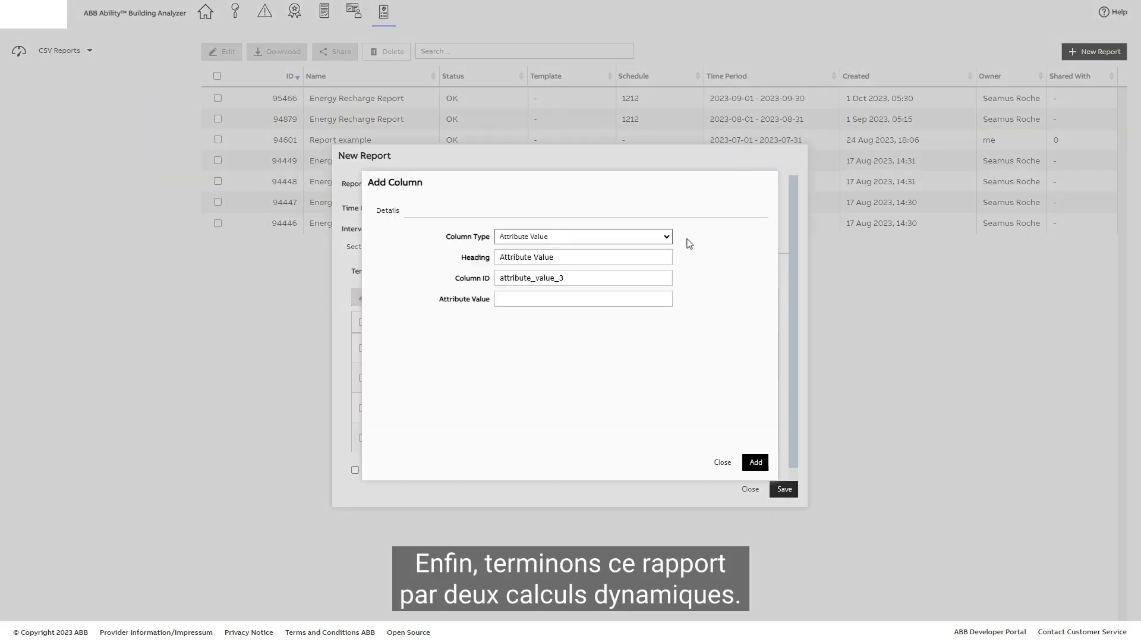
pyautogui.click(666, 238)
pyautogui.click(561, 259)
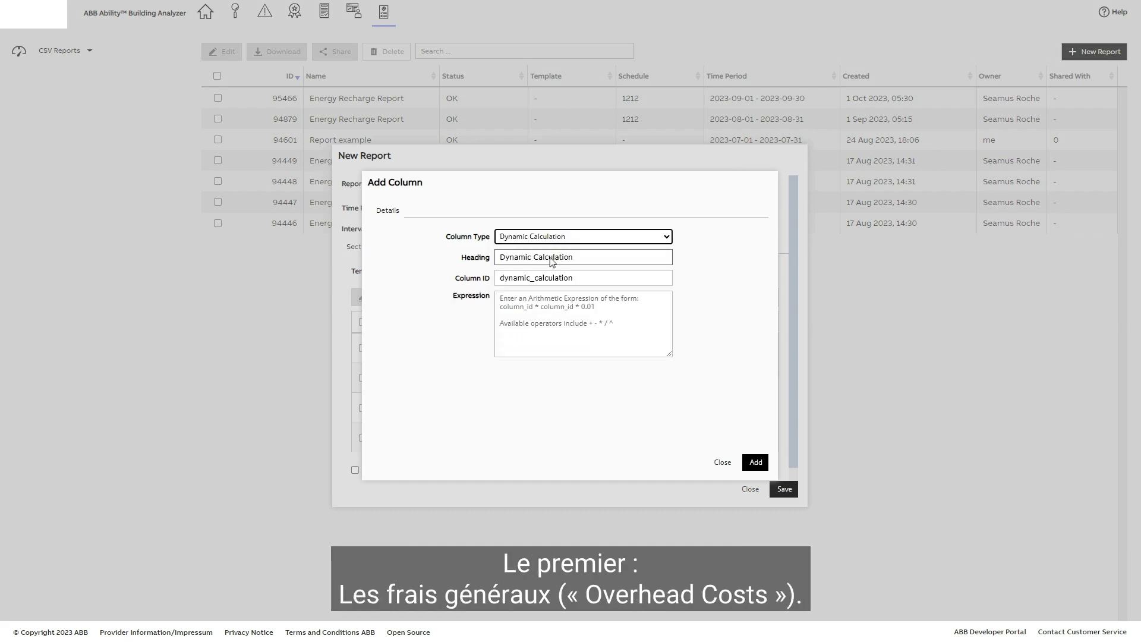
pyautogui.tripleClick(502, 259)
pyautogui.write('Overhead Costs')
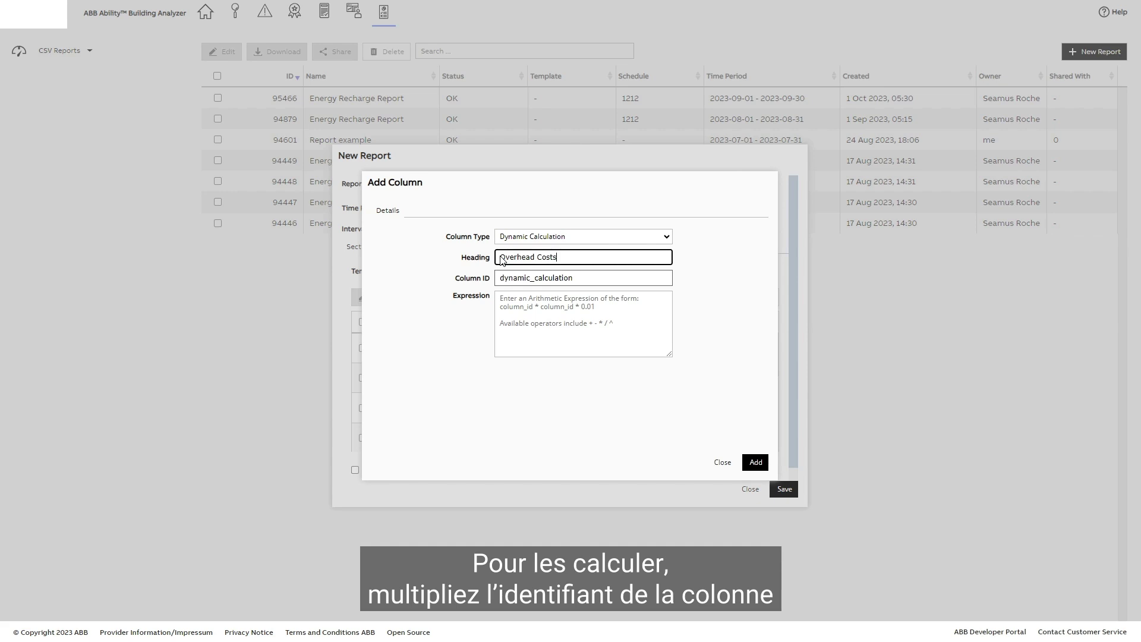
pyautogui.tripleClick(502, 278)
pyautogui.write('2')
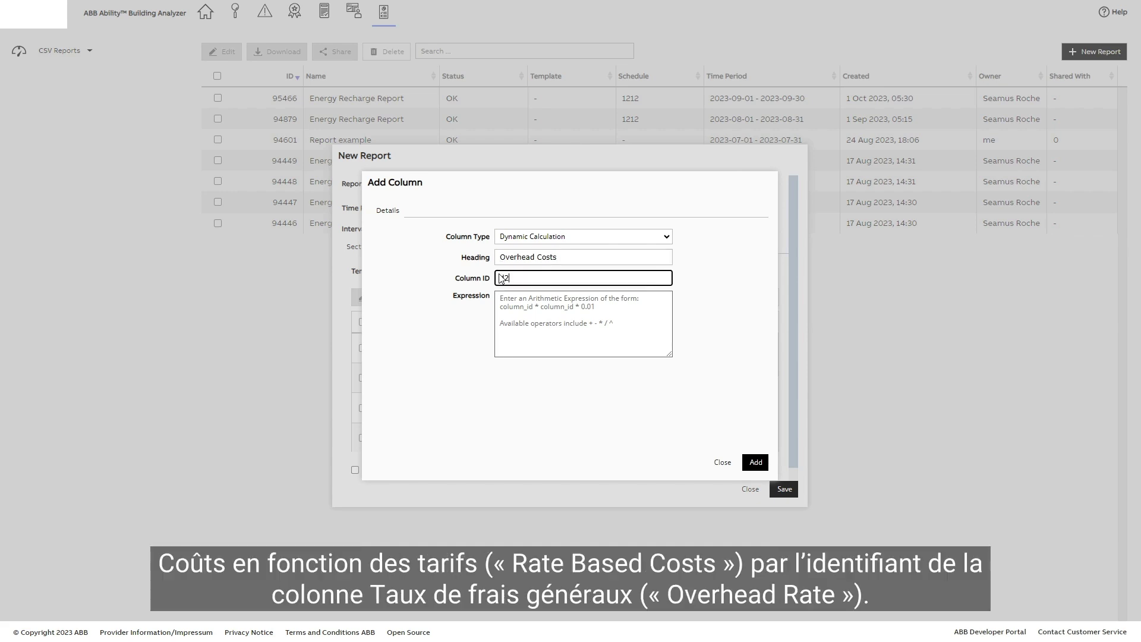
pyautogui.click(502, 303)
pyautogui.write('d1*a2')
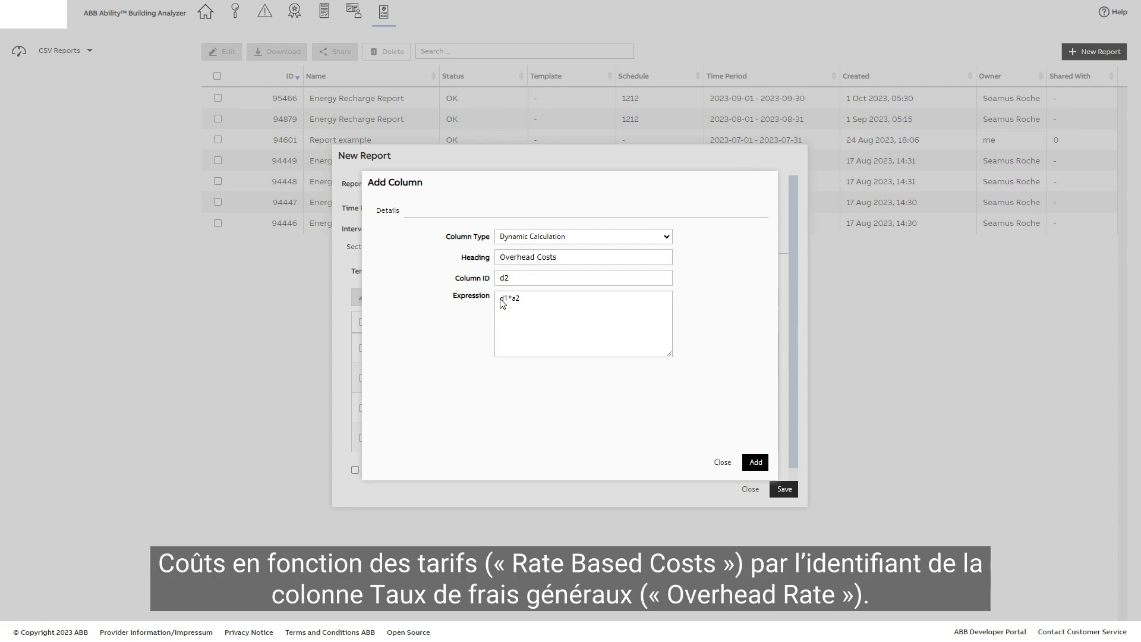
pyautogui.click(750, 463)
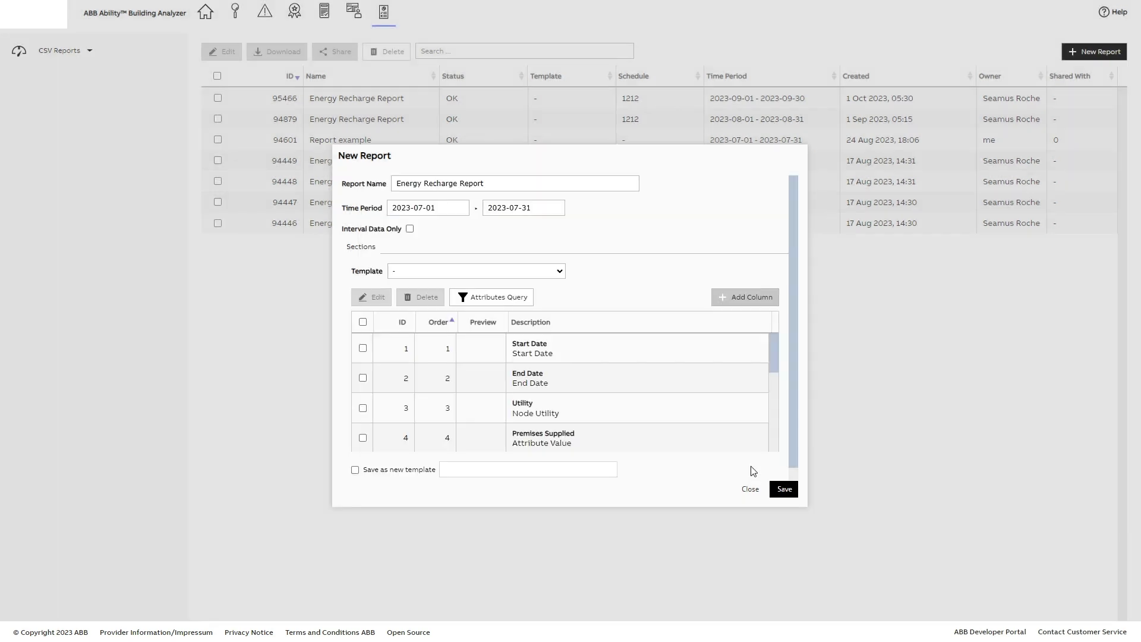
# Add a Dynamic Calculation column headed Total Recharge Costs with column ID d3 and the expression d1+d2
pyautogui.click(726, 302)
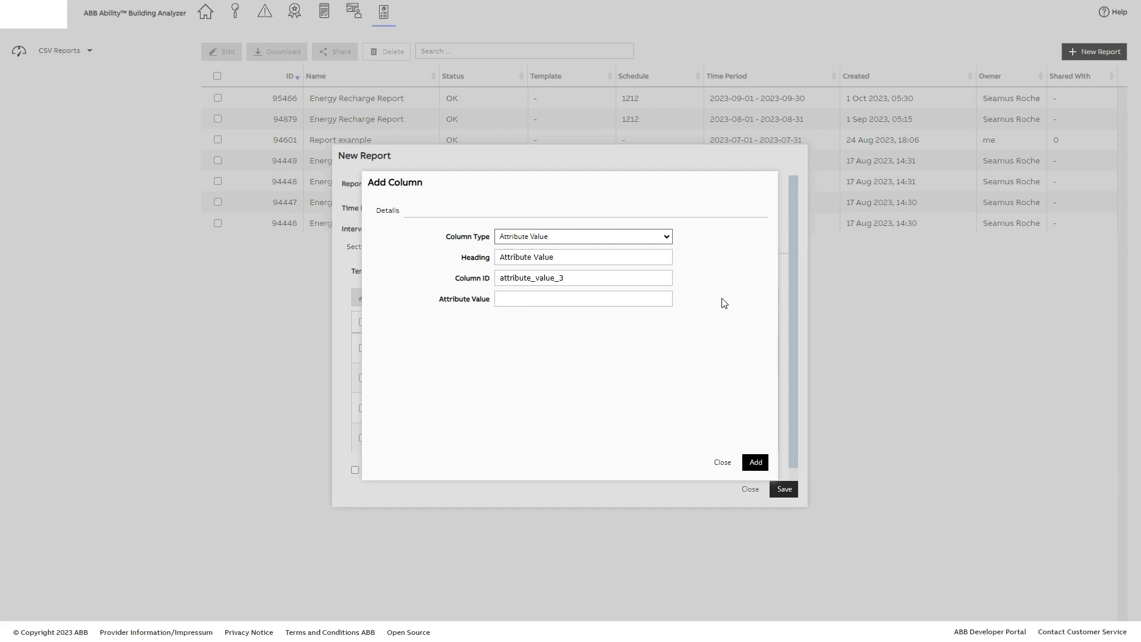
pyautogui.click(668, 238)
pyautogui.click(593, 260)
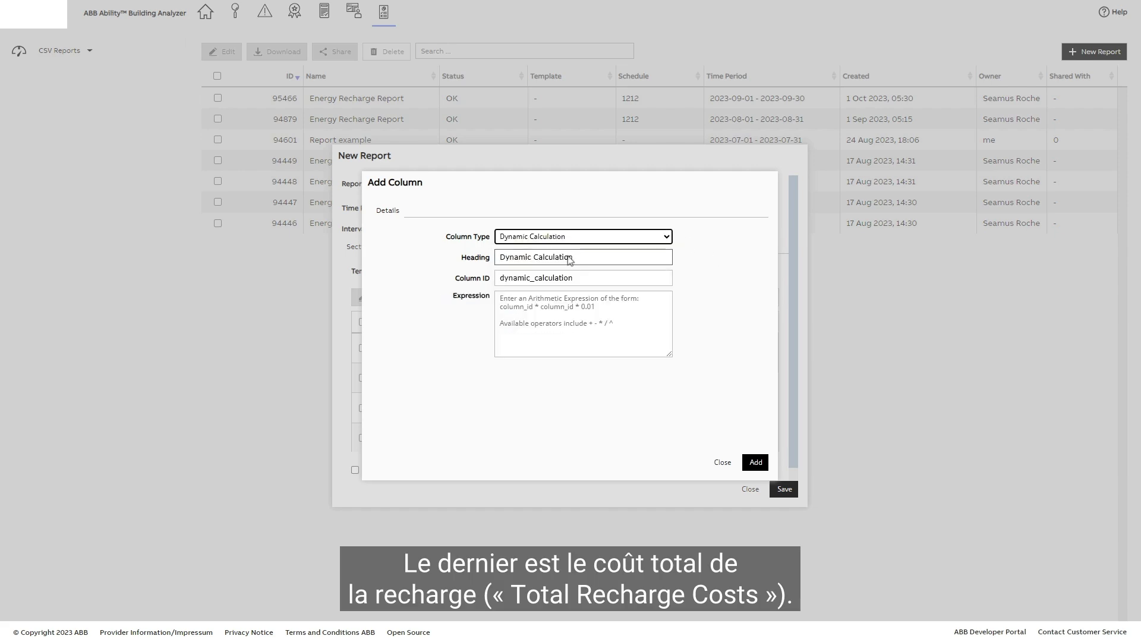
pyautogui.tripleClick(502, 262)
pyautogui.write('Total Recharge Costs')
pyautogui.tripleClick(502, 279)
pyautogui.write('d3')
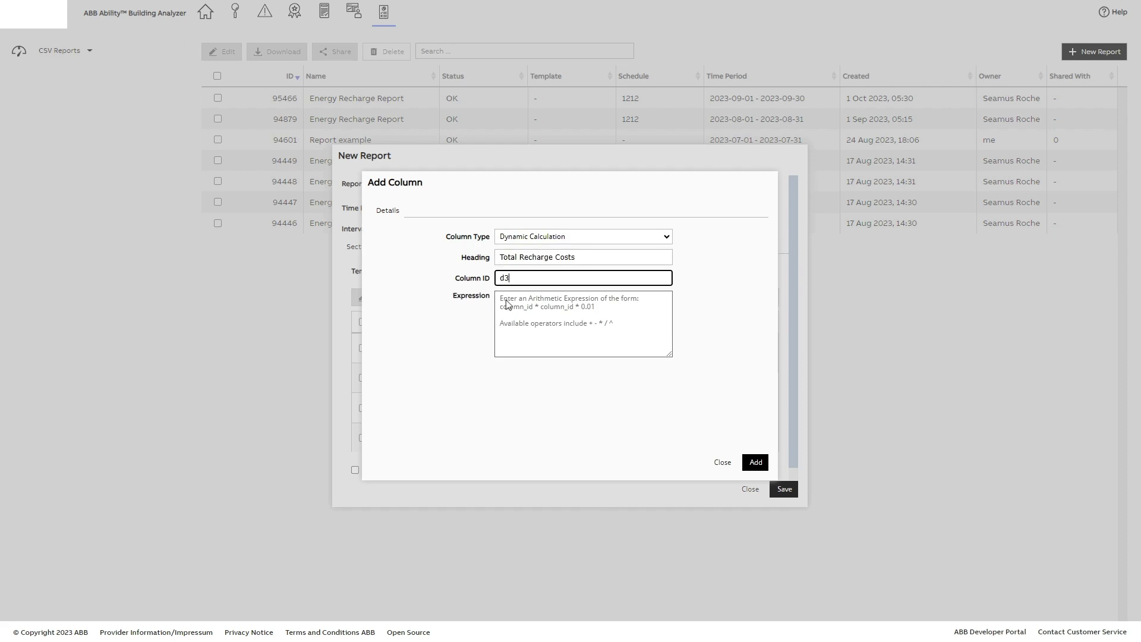
pyautogui.click(509, 303)
pyautogui.write('d1+d2')
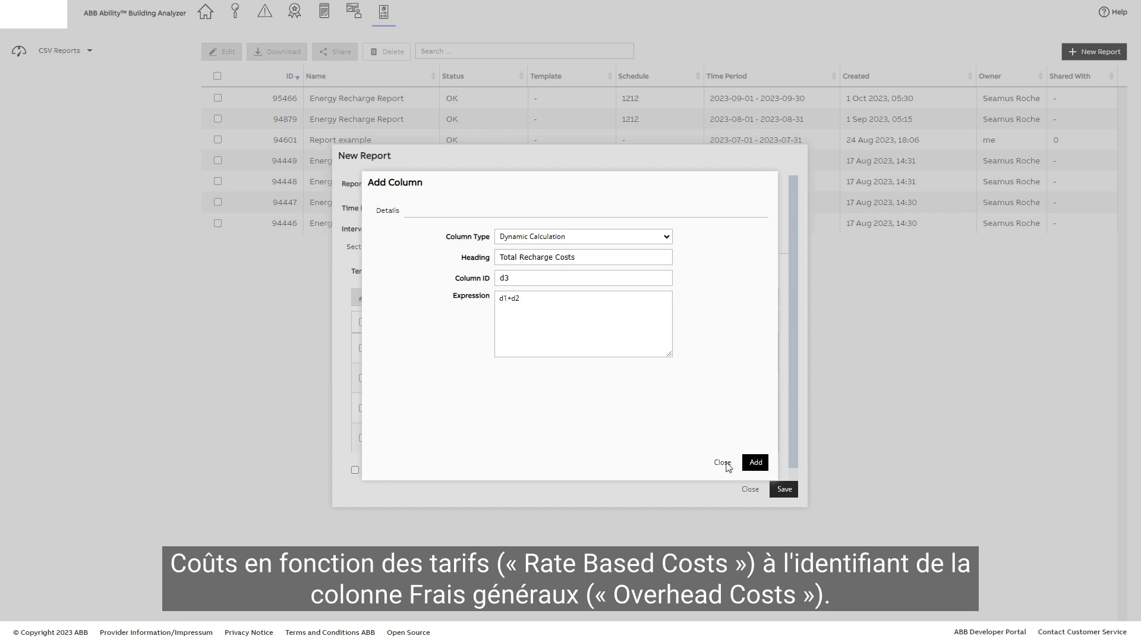
pyautogui.click(756, 463)
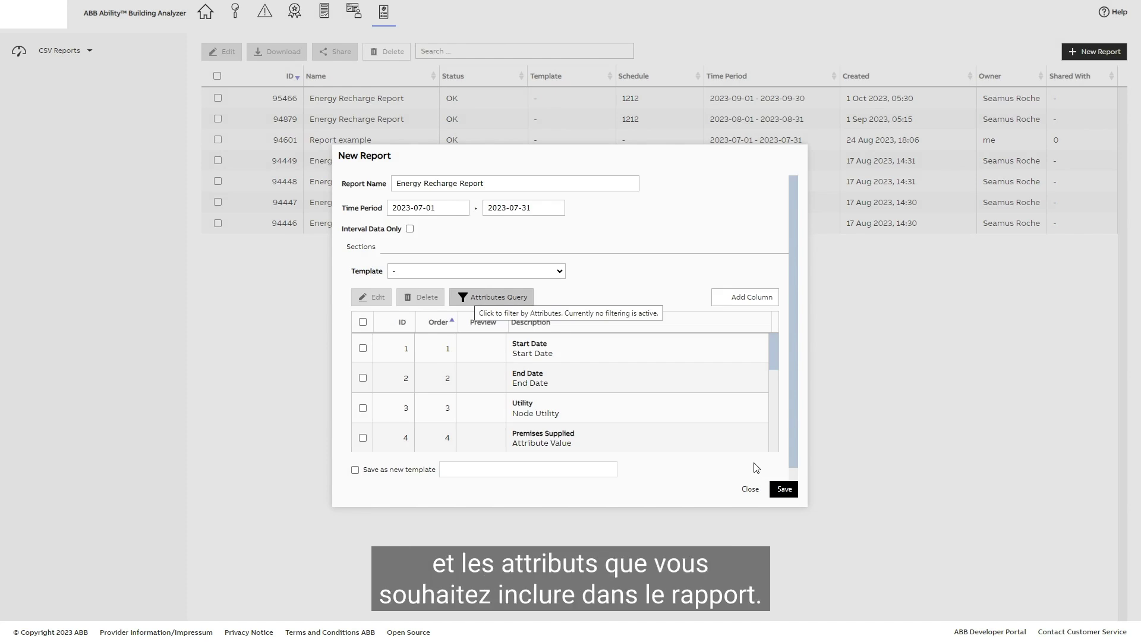
# Start an attributes query for the report with the condition Premises Supplied equals ABB Dublin Office
pyautogui.click(469, 297)
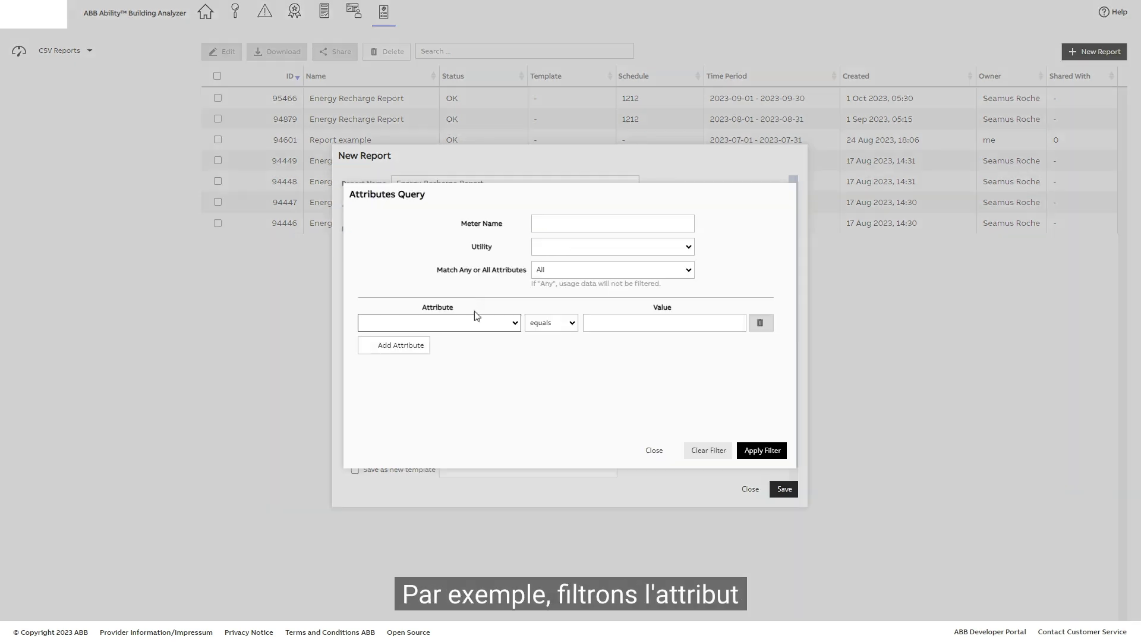
pyautogui.click(514, 324)
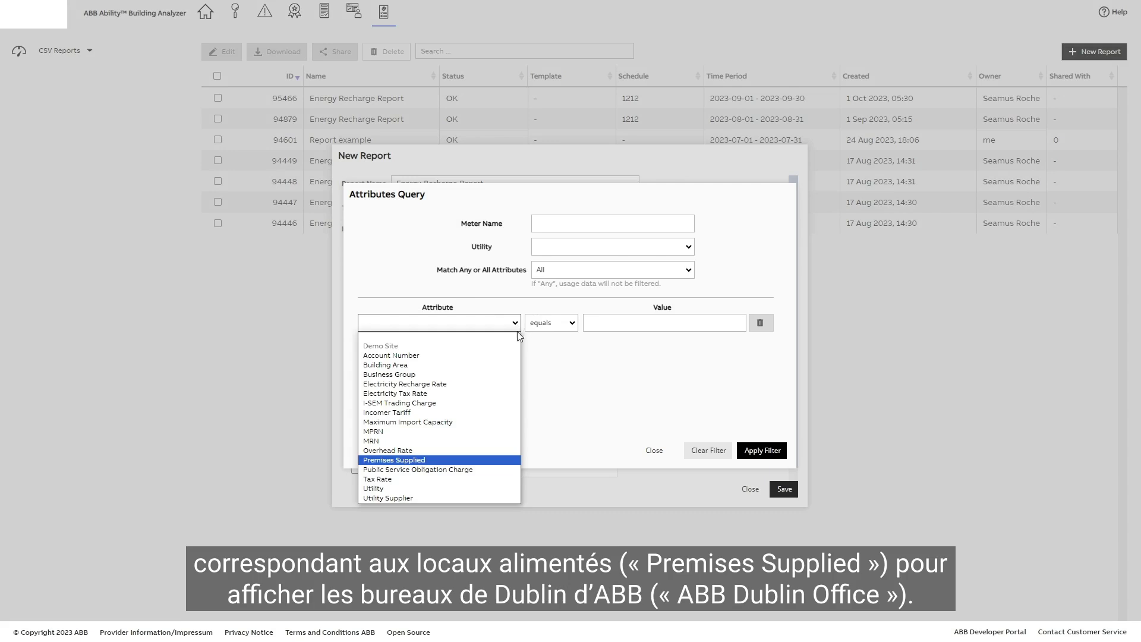
pyautogui.click(411, 461)
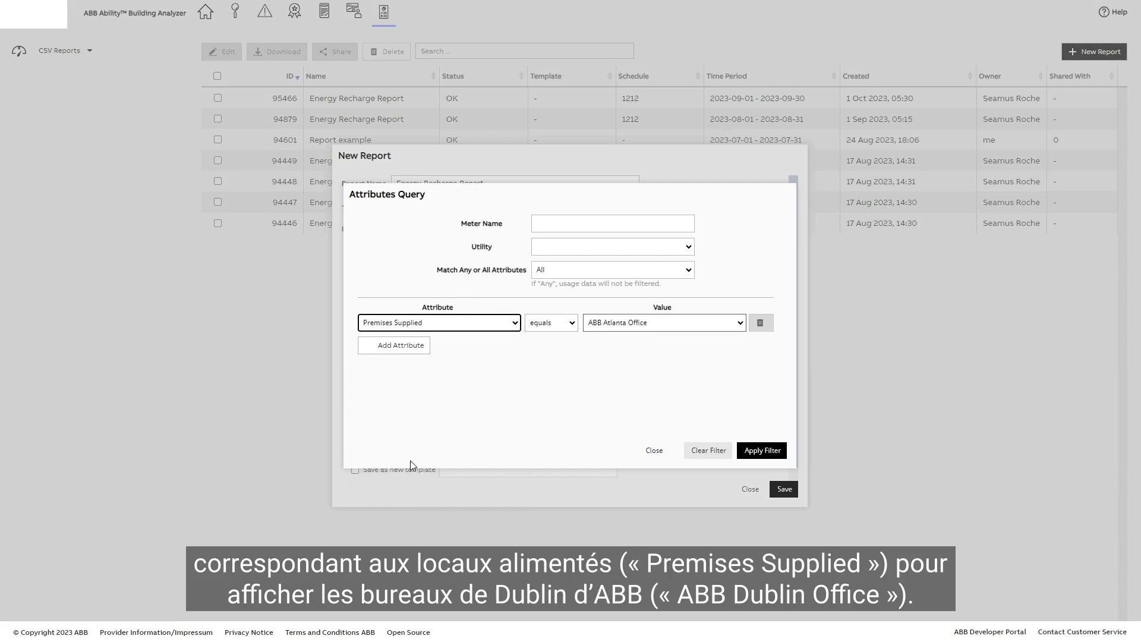
pyautogui.click(738, 324)
pyautogui.click(648, 352)
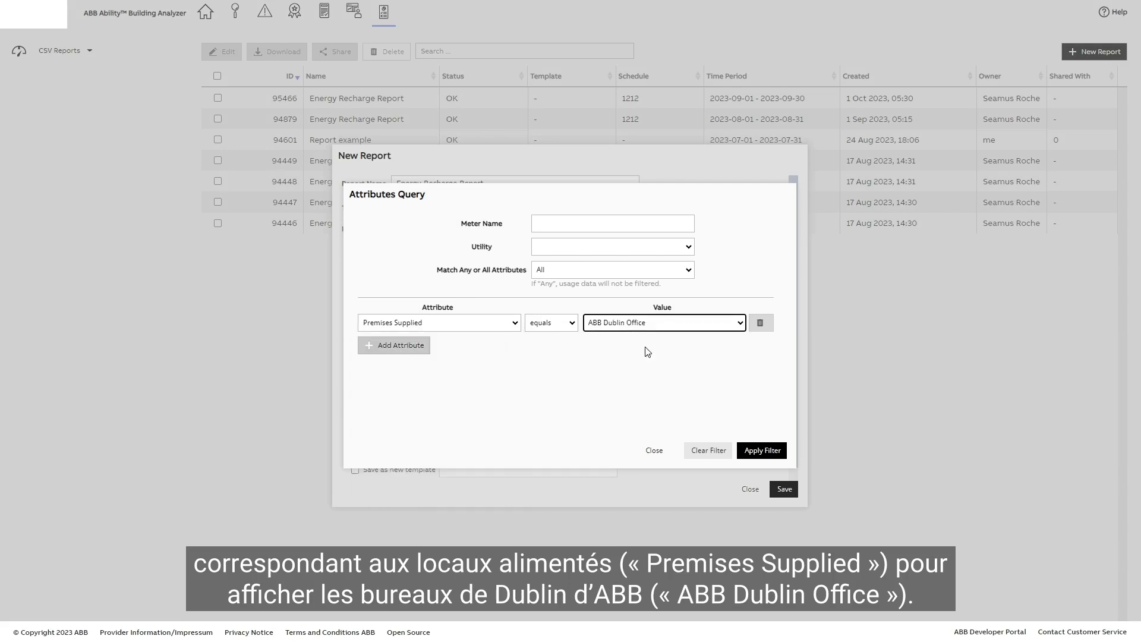
# Add a second condition to the attributes query: Utility equals Electricity
pyautogui.click(369, 345)
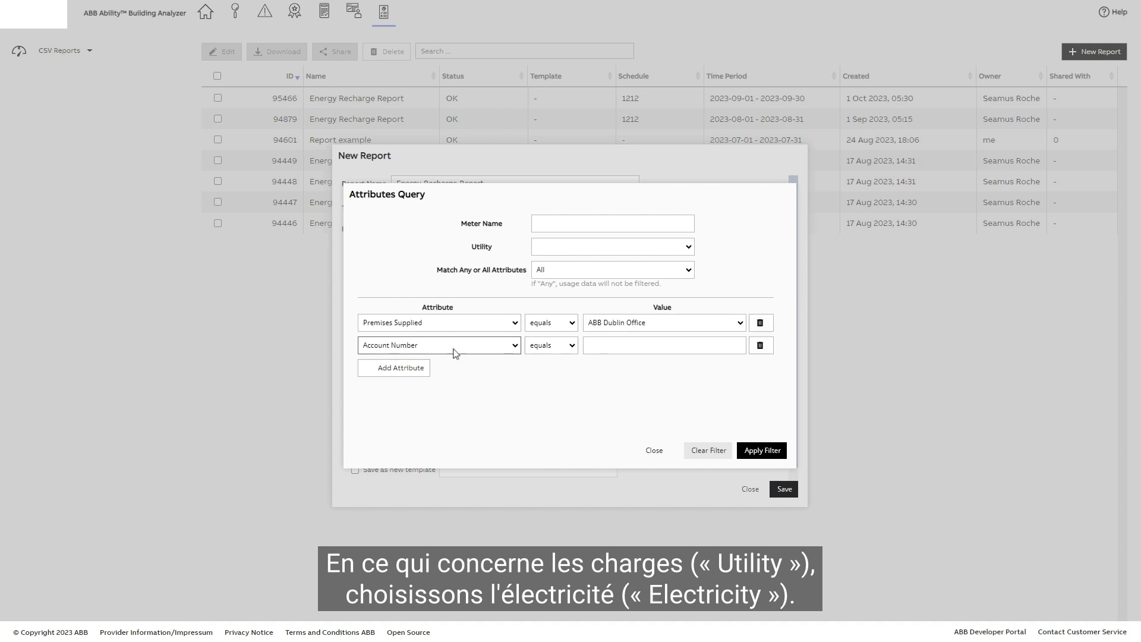
pyautogui.click(515, 353)
pyautogui.click(406, 509)
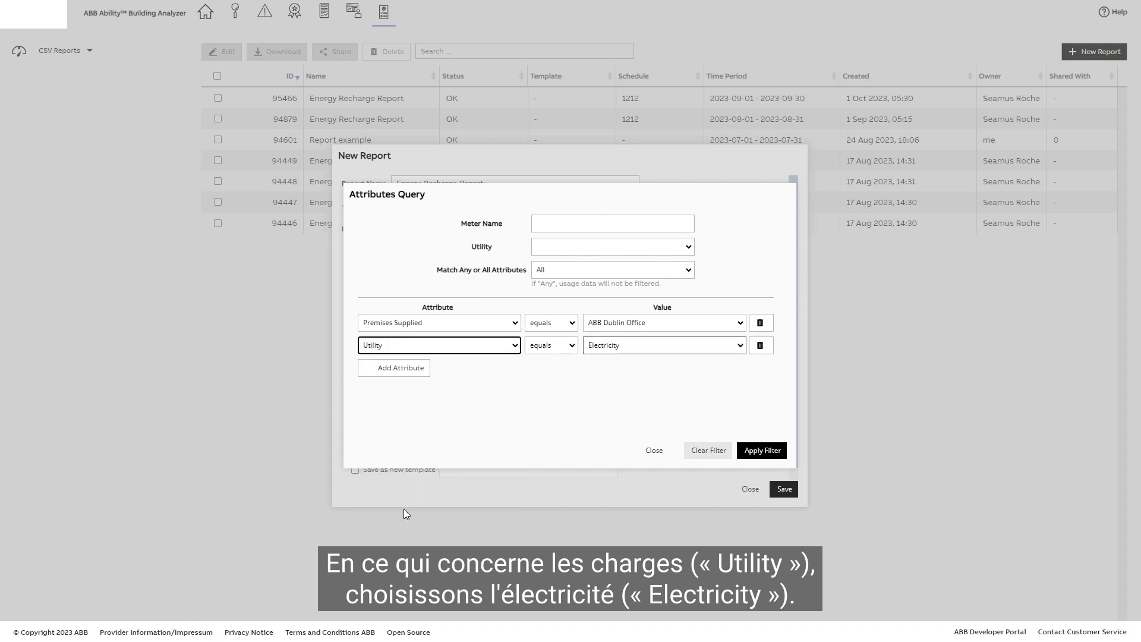
pyautogui.click(739, 346)
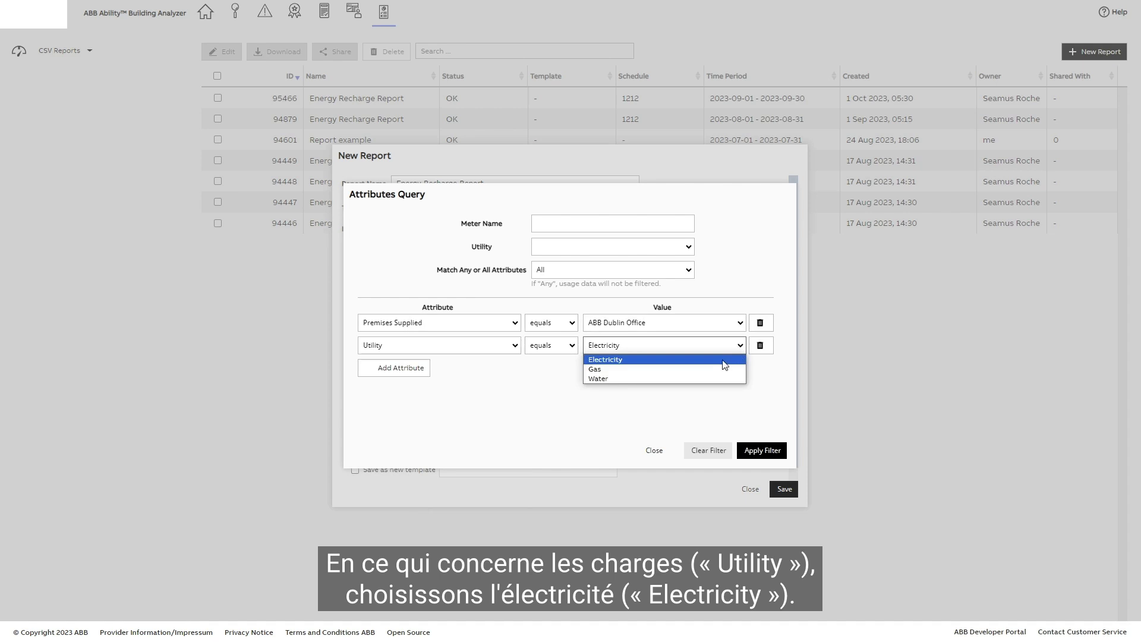
pyautogui.click(723, 361)
# Add a third condition to the attributes query, Overhead Rate equals 0.125, and apply the filter to the report
pyautogui.click(374, 369)
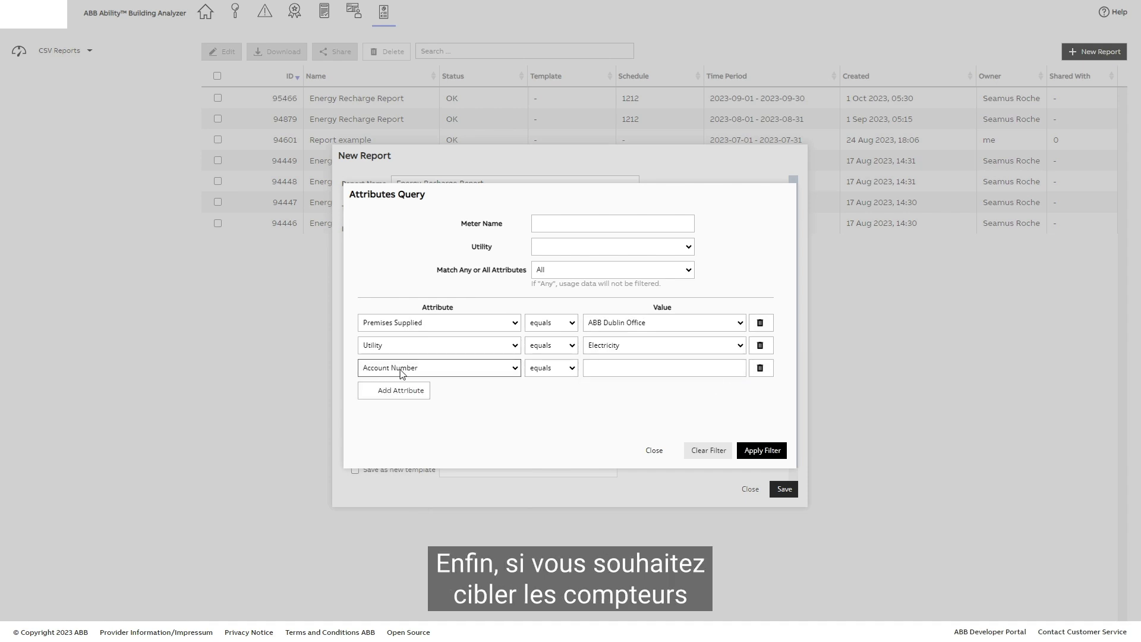
pyautogui.click(514, 369)
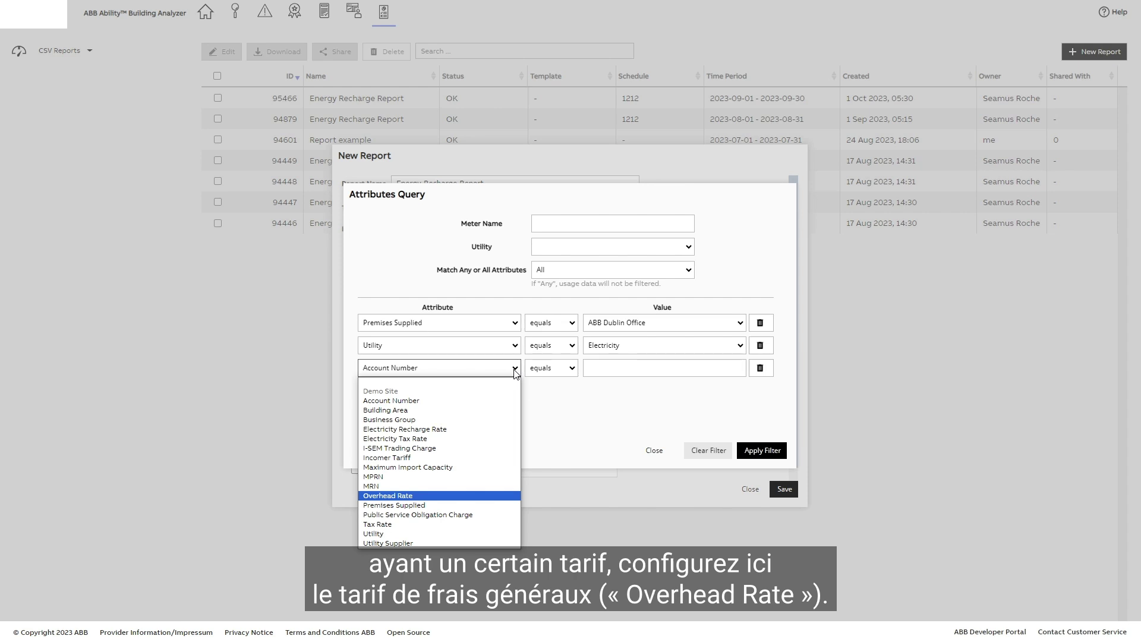
pyautogui.click(409, 495)
pyautogui.click(726, 369)
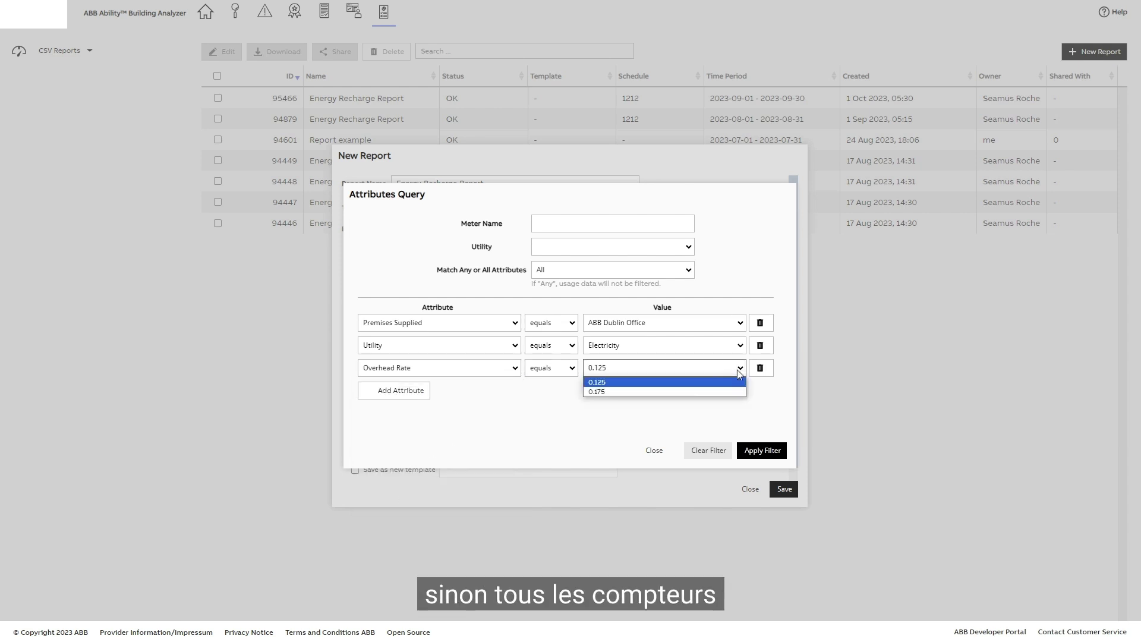
pyautogui.click(711, 386)
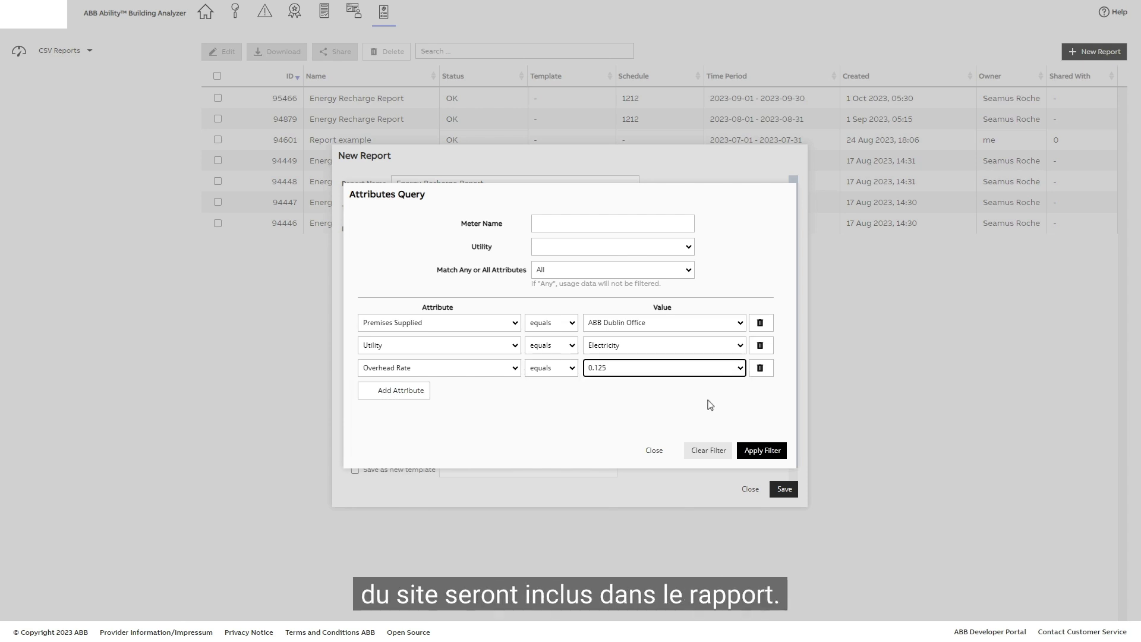
pyautogui.click(763, 451)
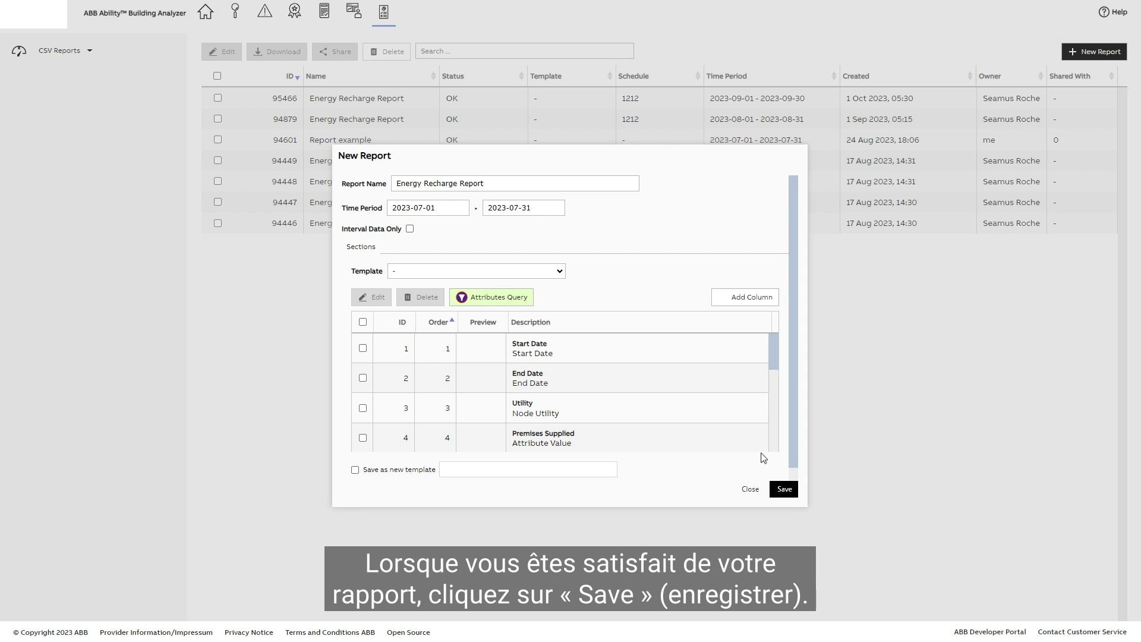
# Save the new Energy Recharge Report and download the generated file
pyautogui.click(783, 491)
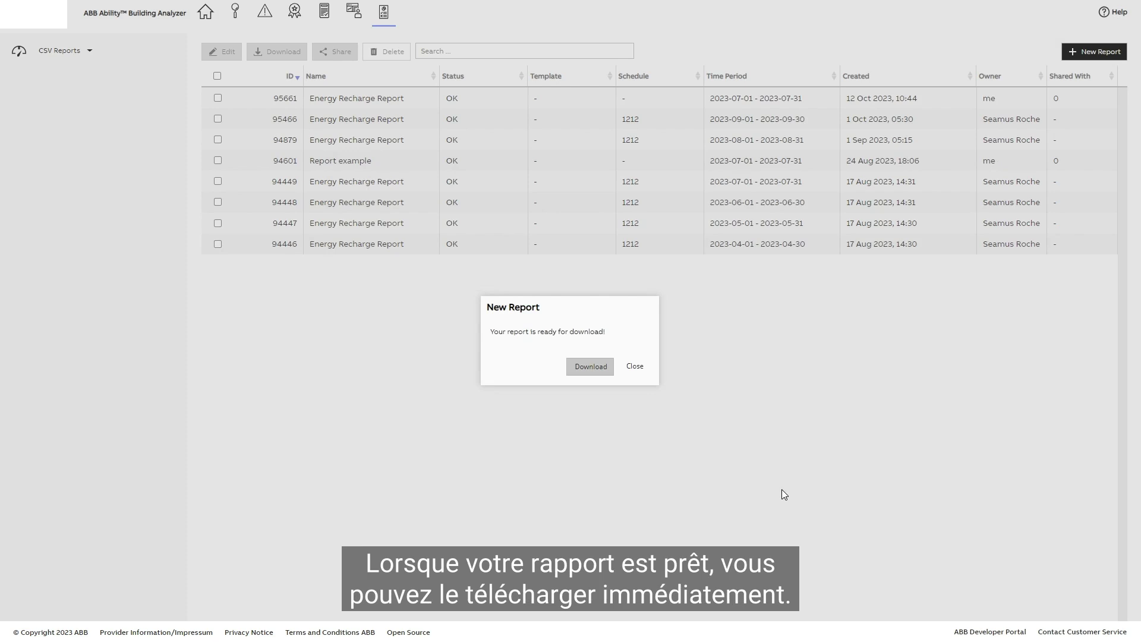
pyautogui.click(594, 369)
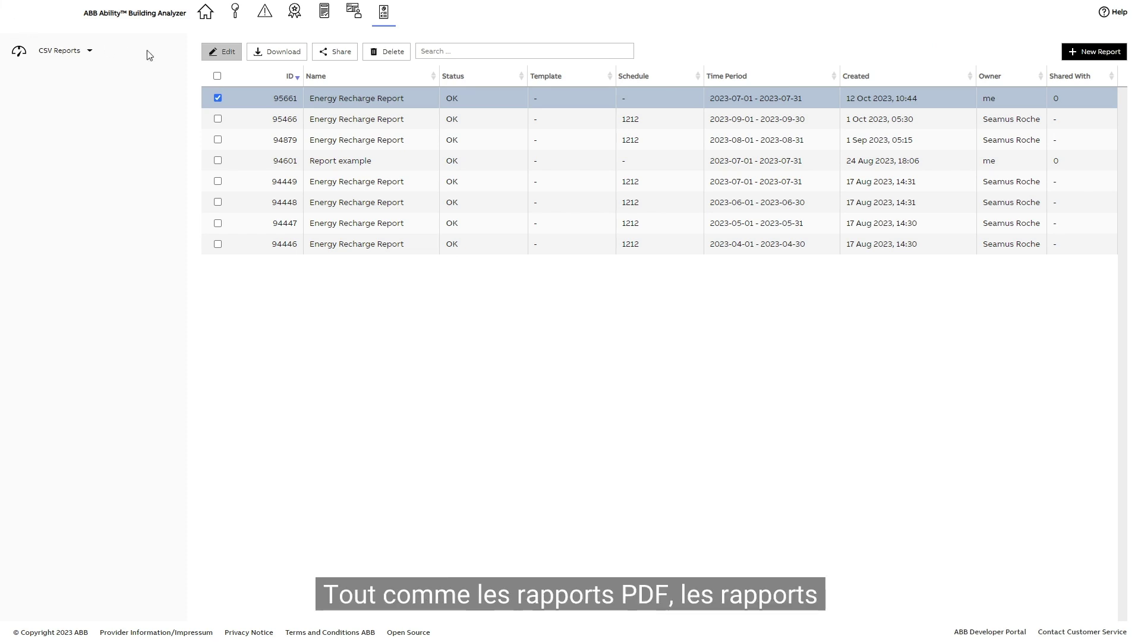
pyautogui.click(224, 56)
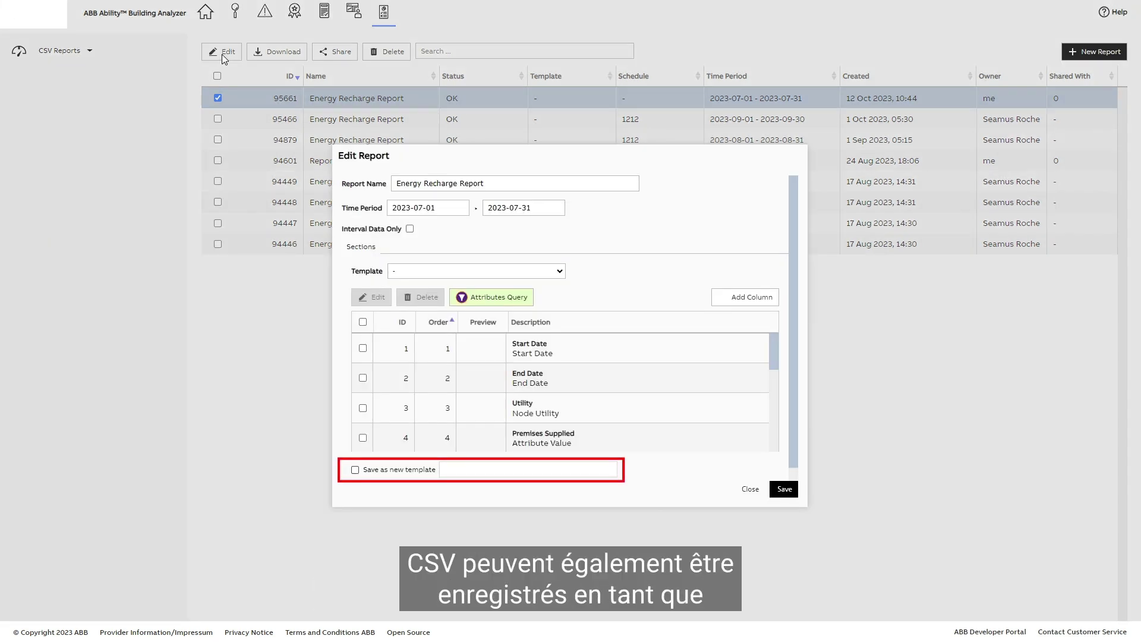
pyautogui.click(355, 470)
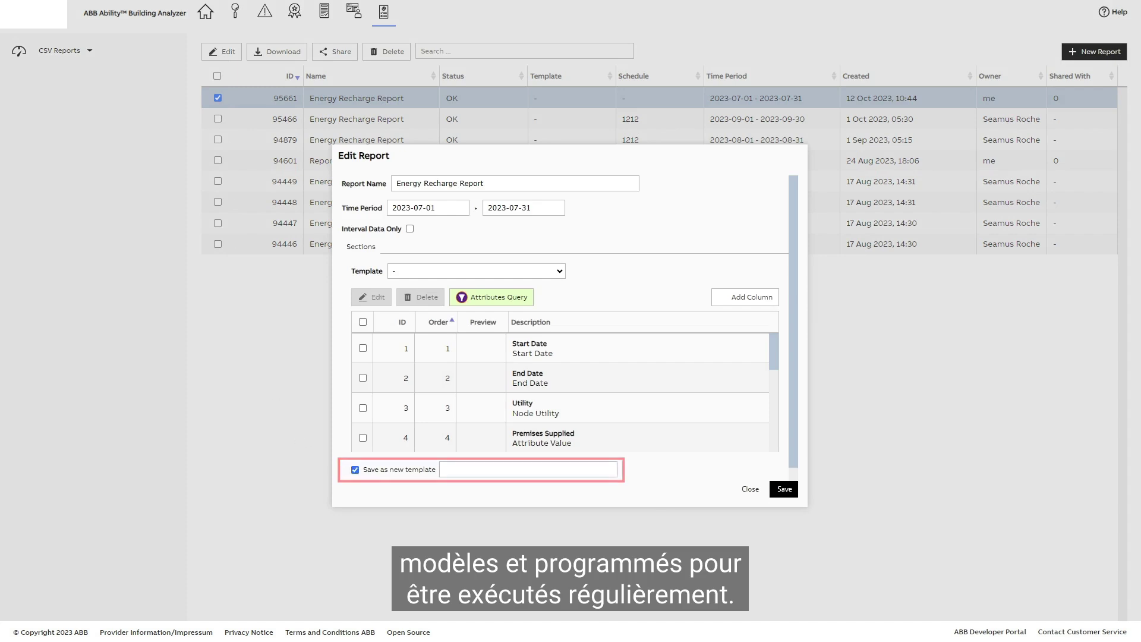
pyautogui.click(749, 489)
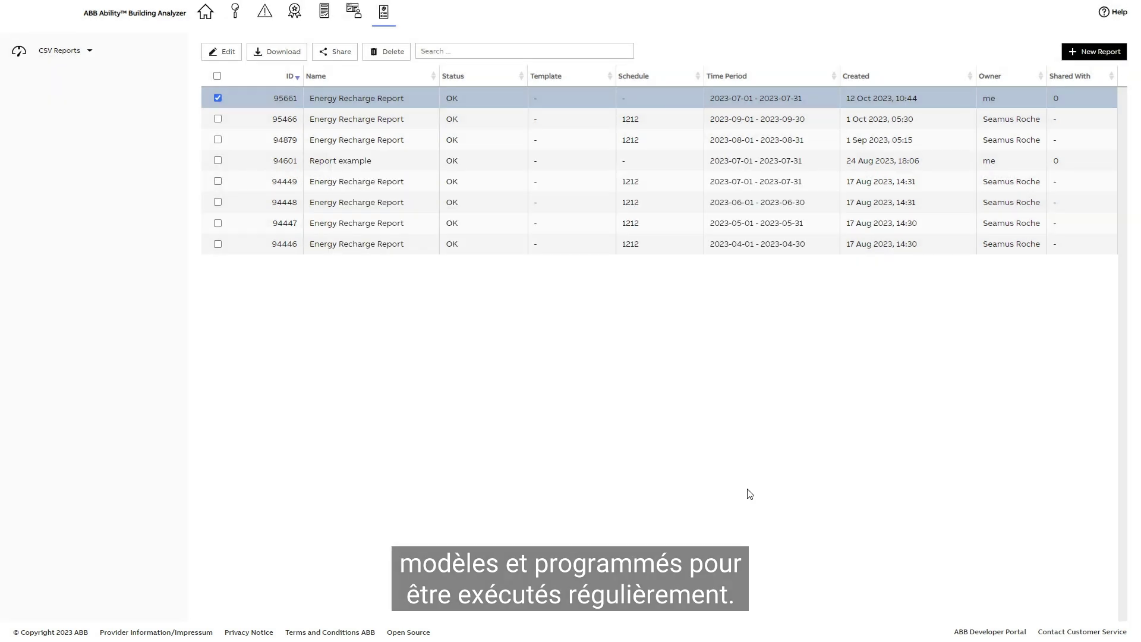
# Switch to the CSV report schedules and open a blank form for a new schedule
pyautogui.click(95, 53)
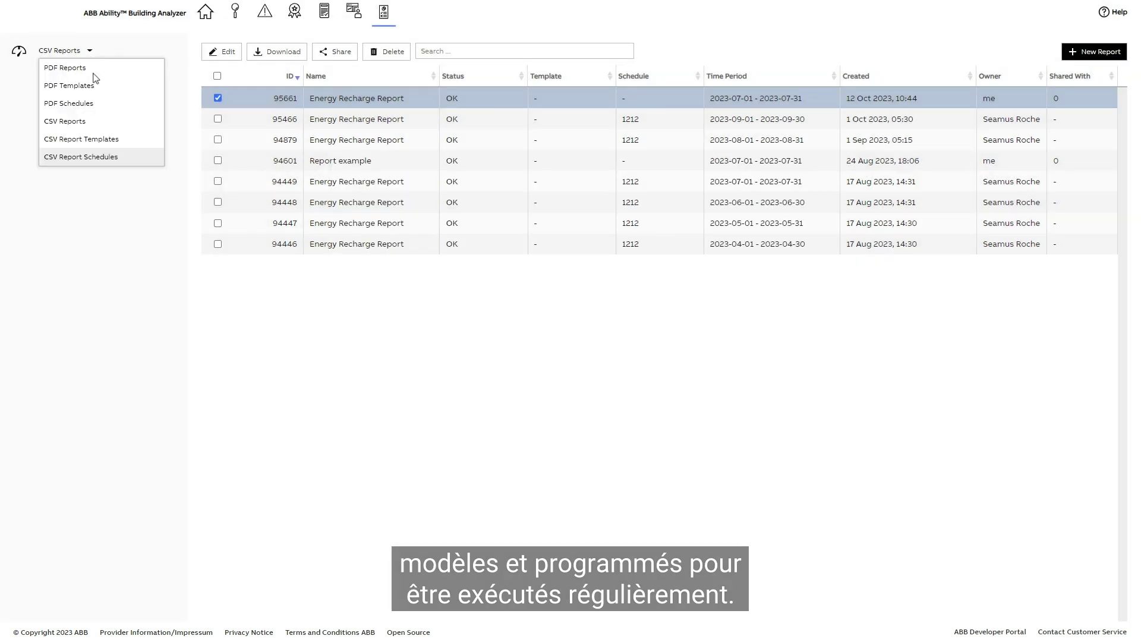
pyautogui.click(95, 159)
pyautogui.click(1061, 52)
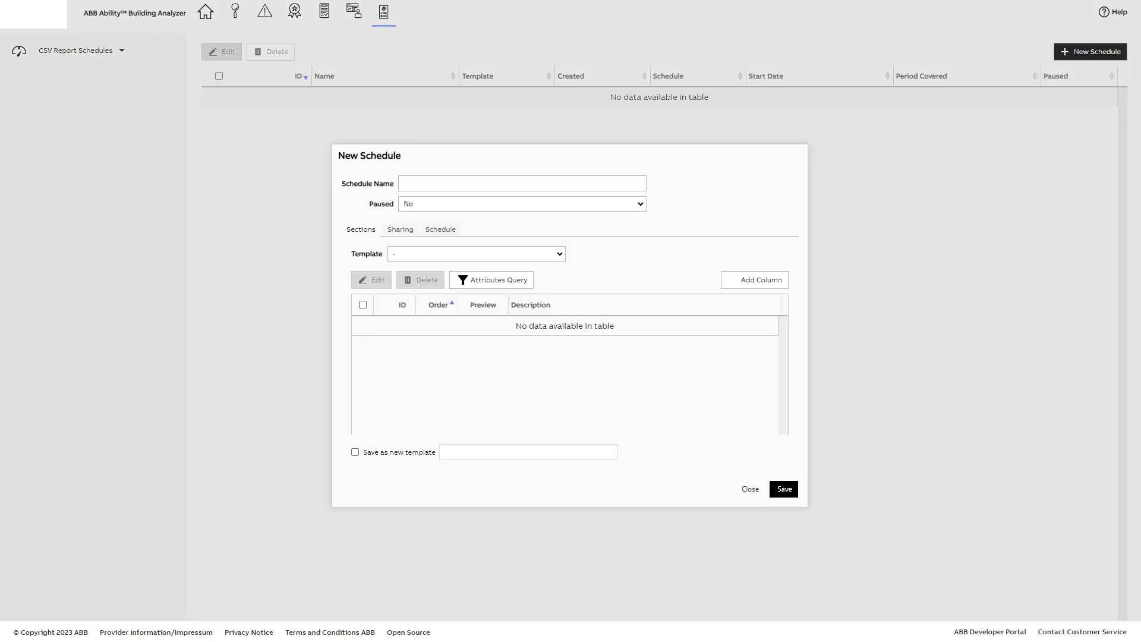